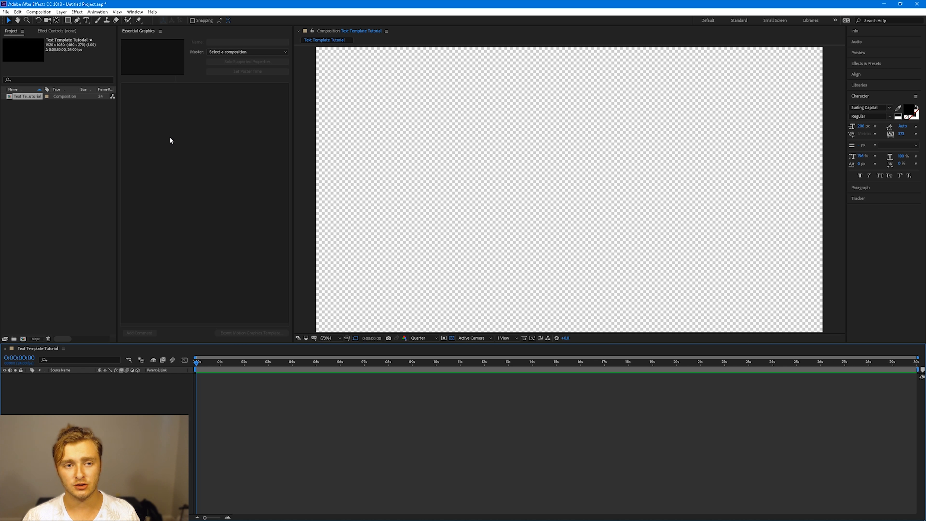
# Check the Essential Graphics panel entry in the Window menu
pyautogui.click(139, 14)
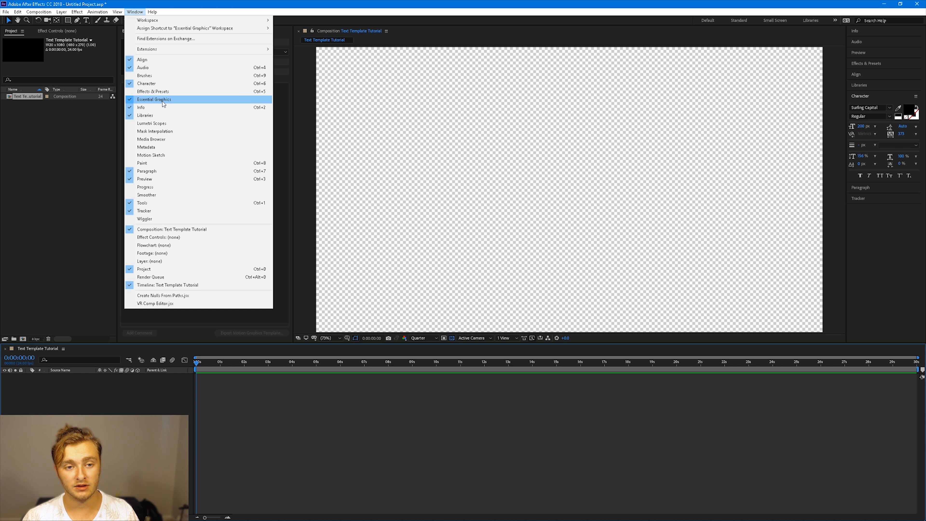
pyautogui.click(296, 133)
pyautogui.click(208, 143)
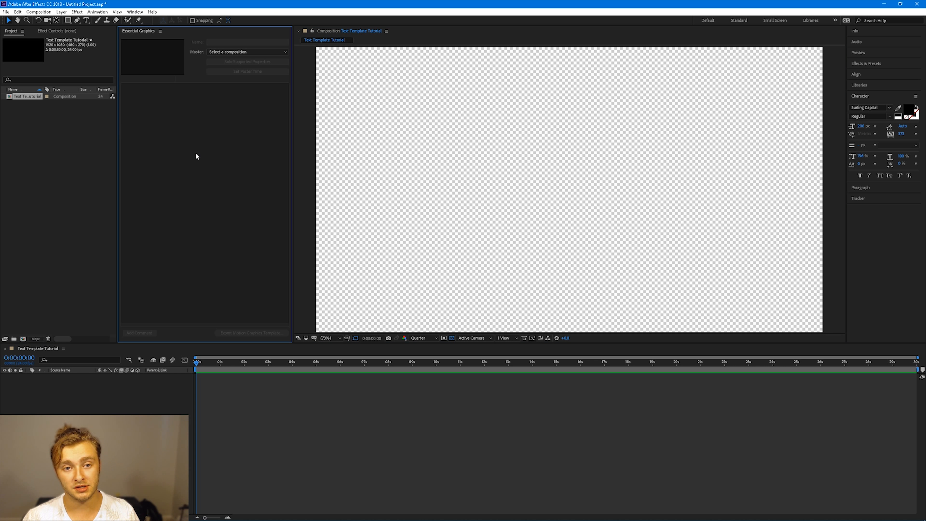
# Activate the Type tool and start a new text layer in the composition
pyautogui.hotkey('ctrl', 't')
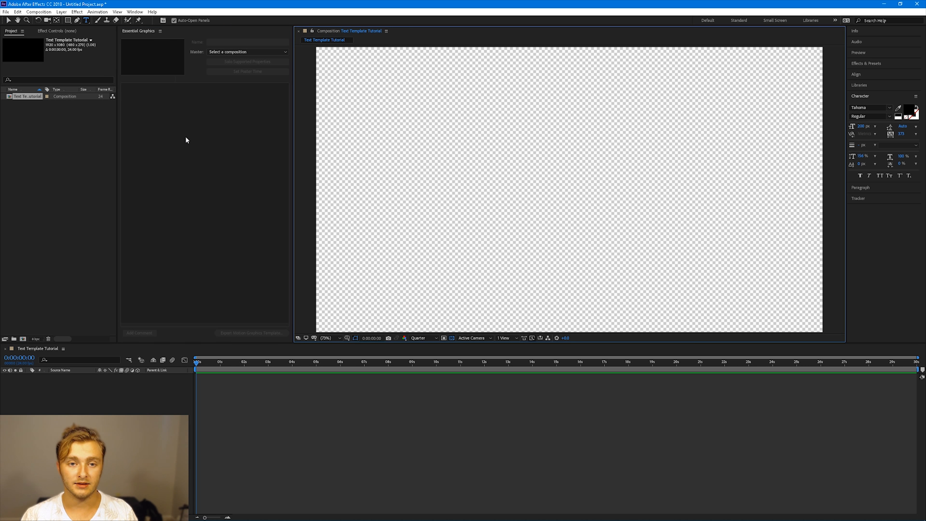
pyautogui.click(175, 138)
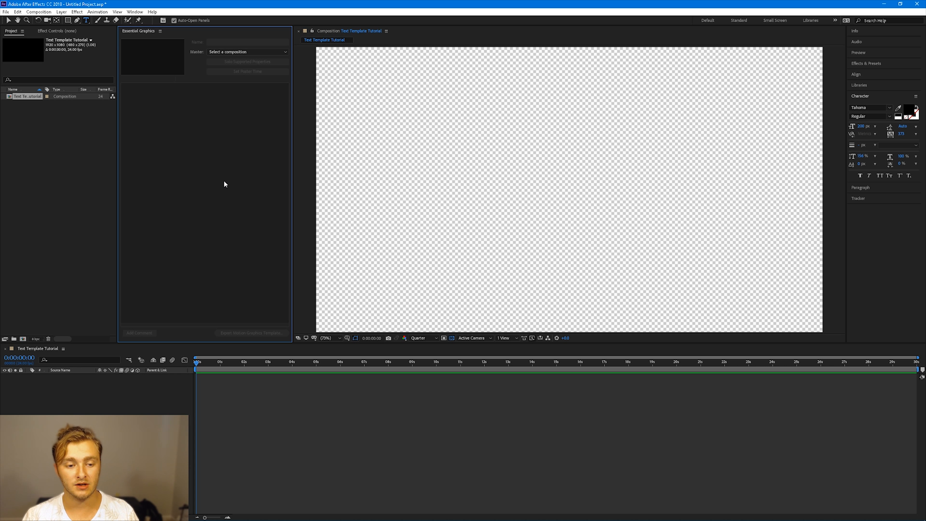
pyautogui.click(86, 20)
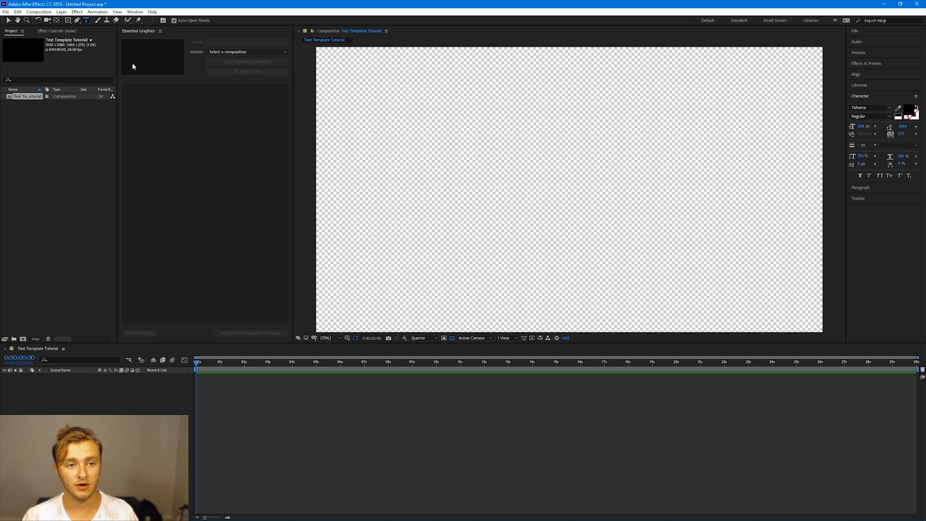
pyautogui.click(379, 173)
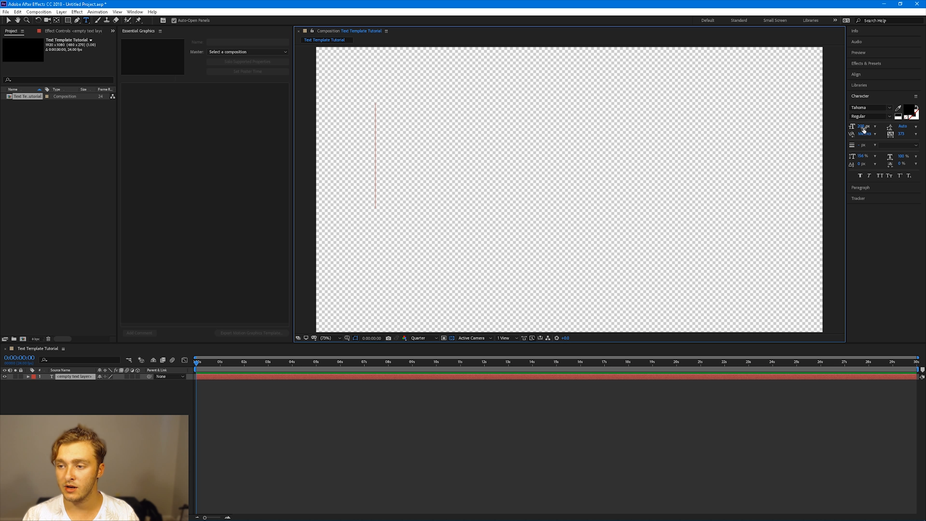
# Set the font size to 100 px and enter the text "Text Tutorial"
pyautogui.click(864, 127)
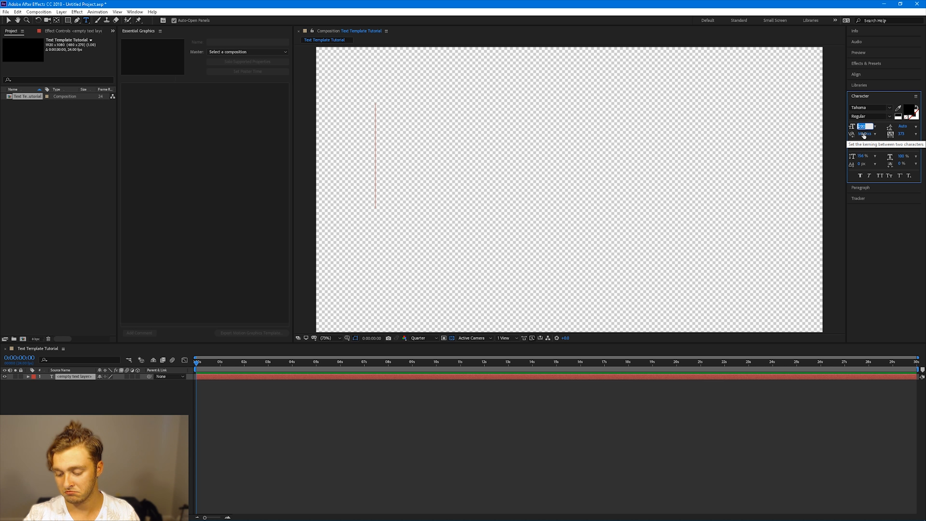
pyautogui.write('100')
pyautogui.press('Return')
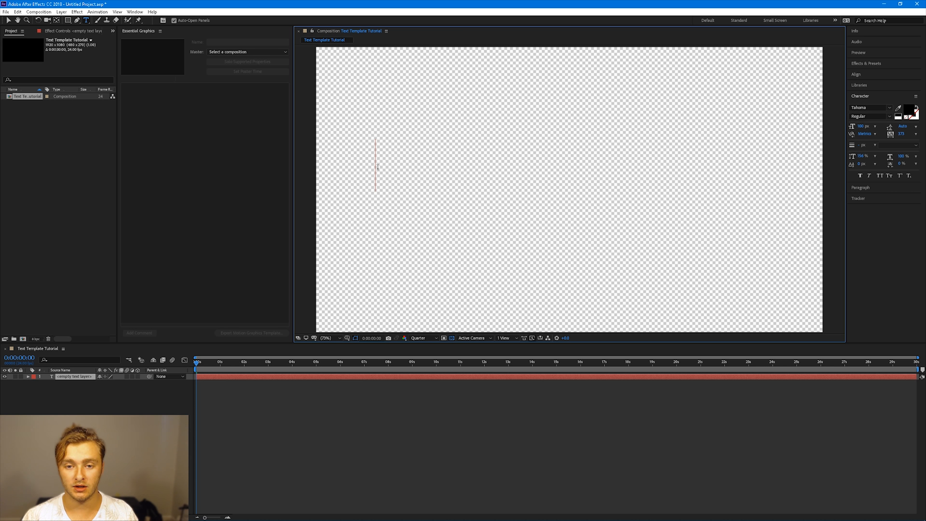
pyautogui.write('Text ')
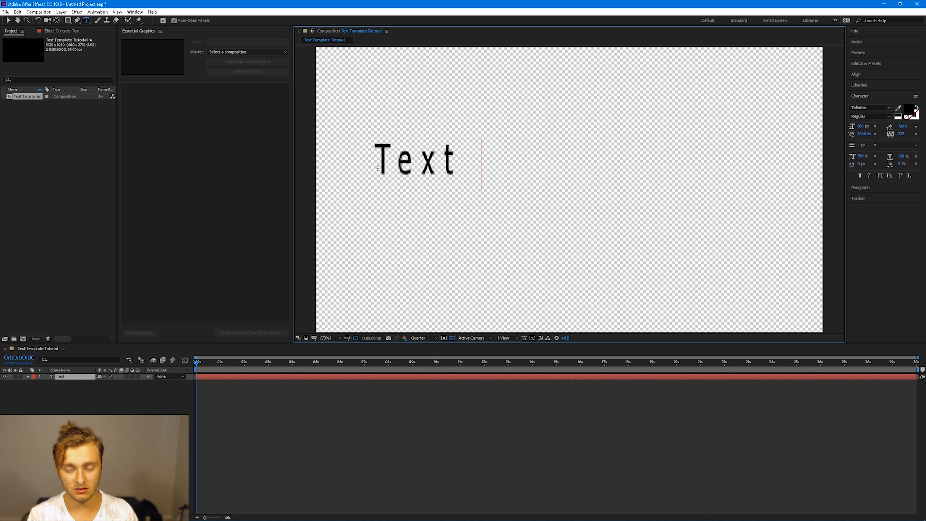
pyautogui.write('Tutorial')
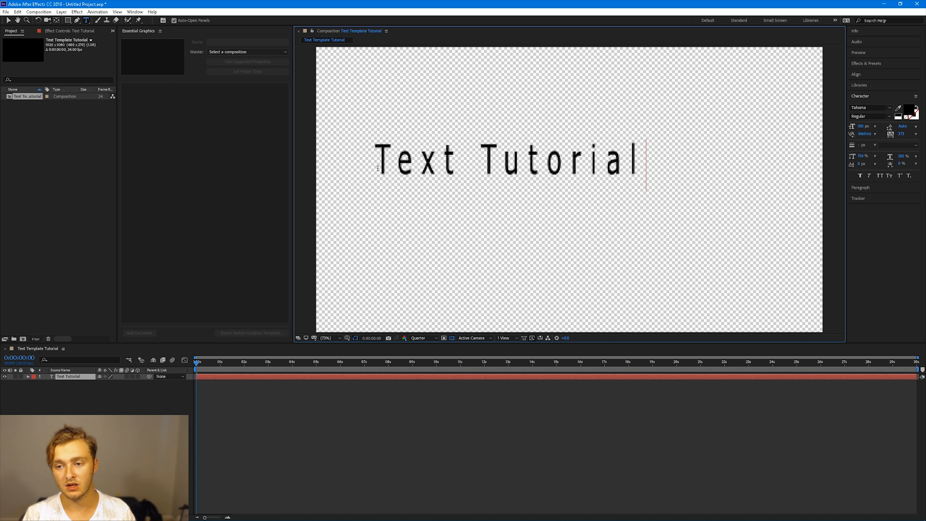
# Center the text layer horizontally and vertically in the composition using Align
pyautogui.click(857, 77)
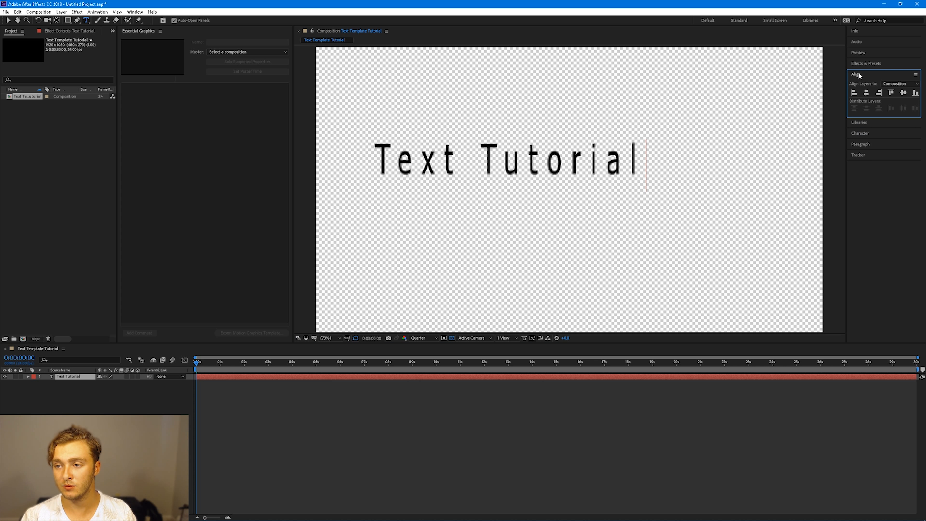
pyautogui.click(867, 94)
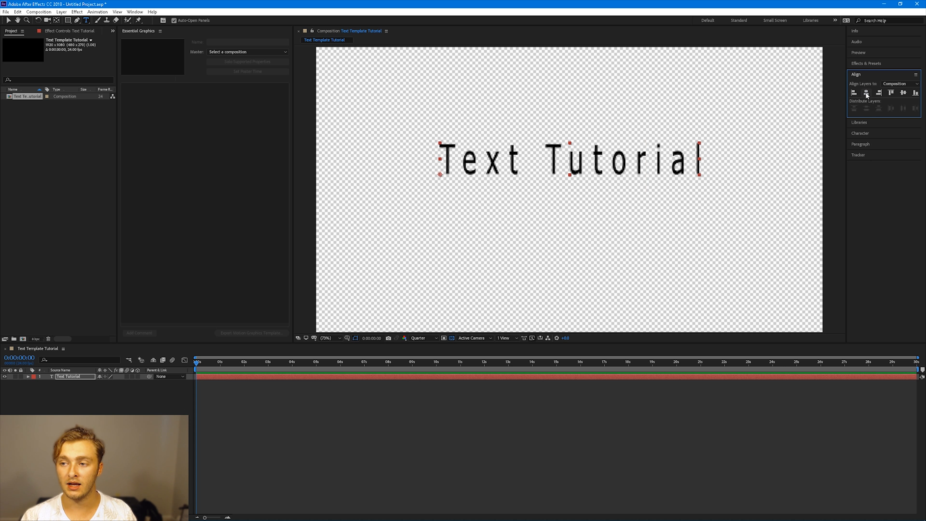
pyautogui.click(903, 93)
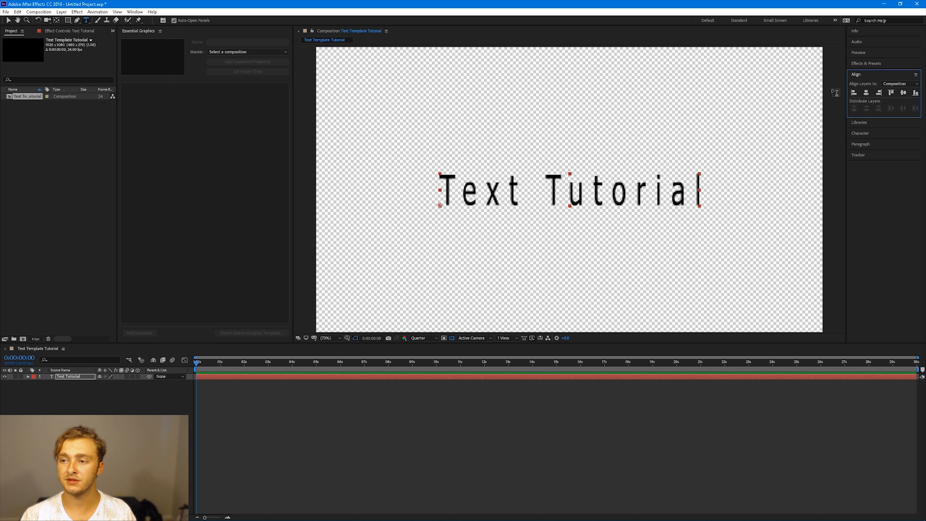
# Add the text layer's Source Text property to the Essential Graphics panel
pyautogui.click(860, 133)
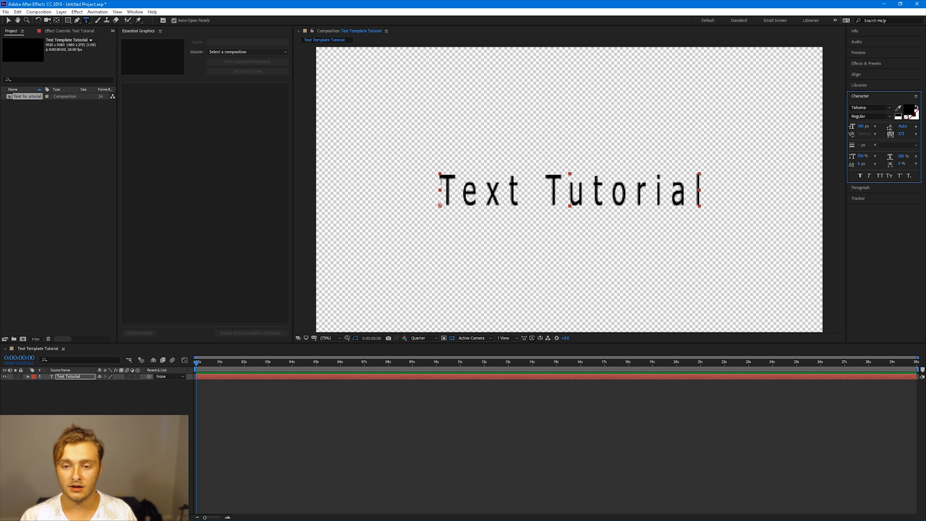
pyautogui.click(28, 377)
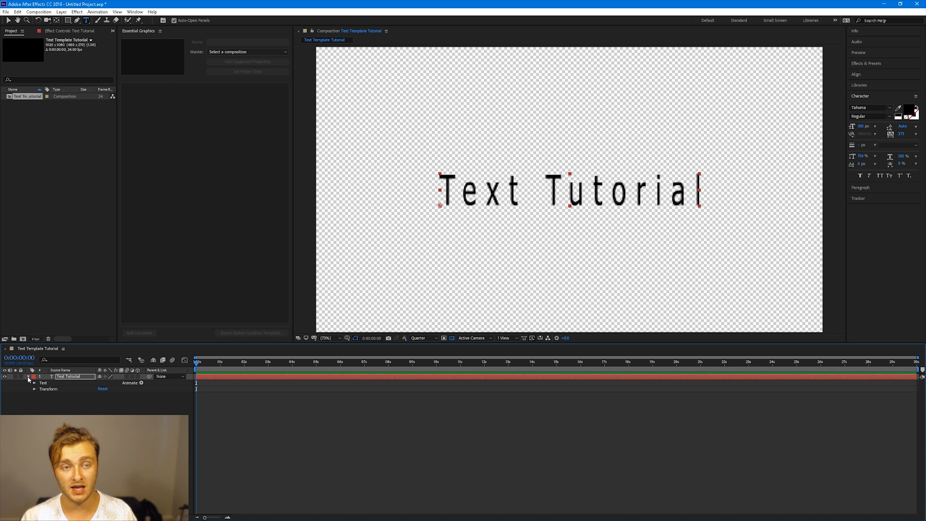
pyautogui.click(34, 383)
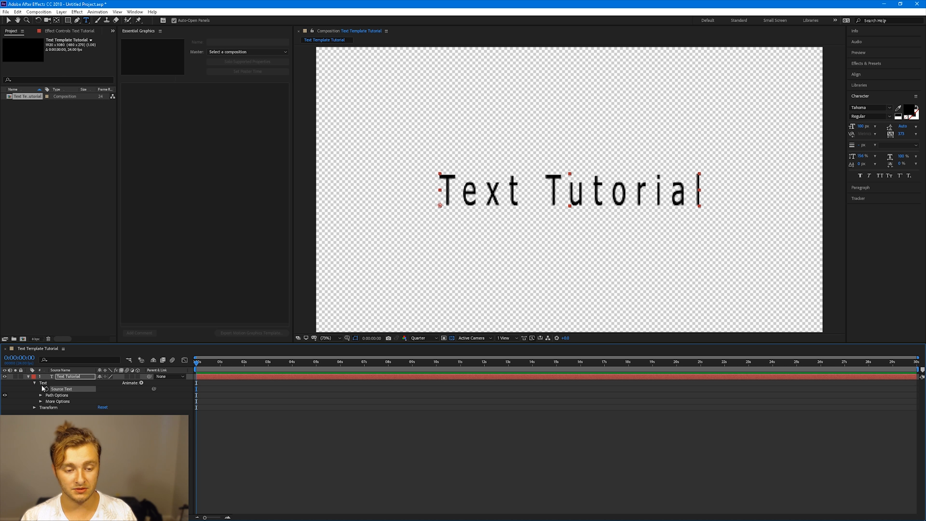
pyautogui.moveTo(63, 392); pyautogui.dragTo(191, 208)
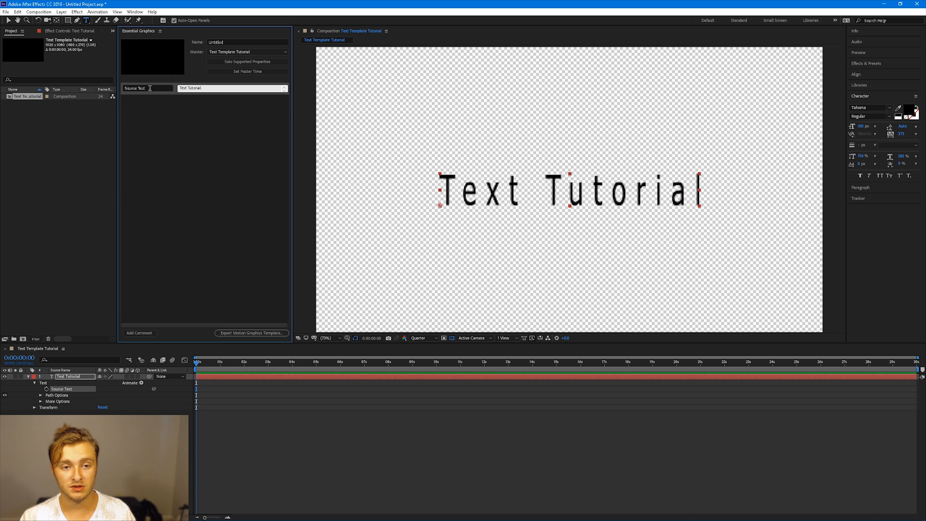
# Examine the Source Text entry and its value field in the Essential Graphics panel
pyautogui.moveTo(209, 89); pyautogui.dragTo(166, 90)
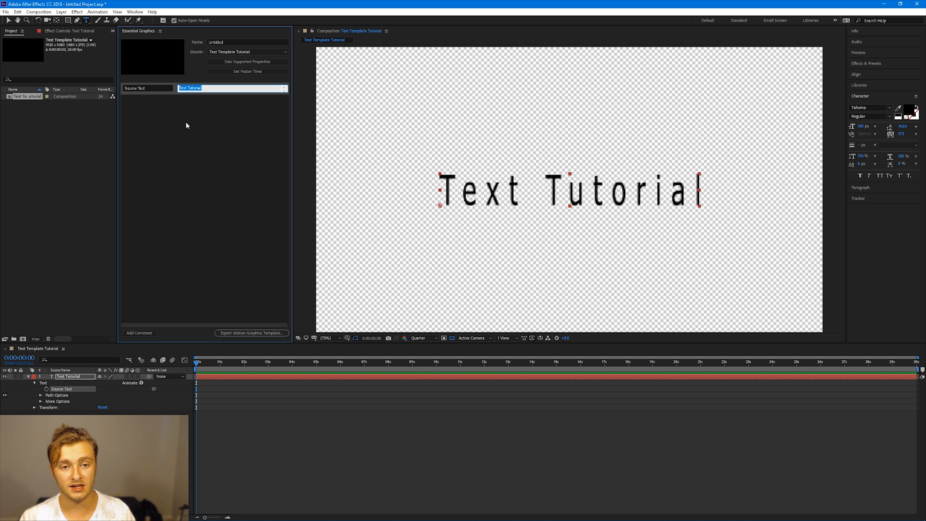
pyautogui.click(191, 138)
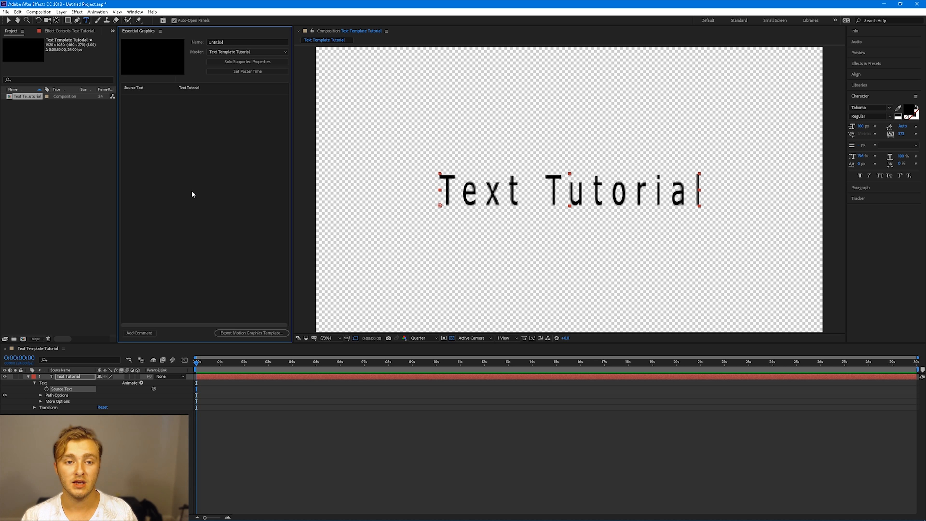
pyautogui.click(199, 87)
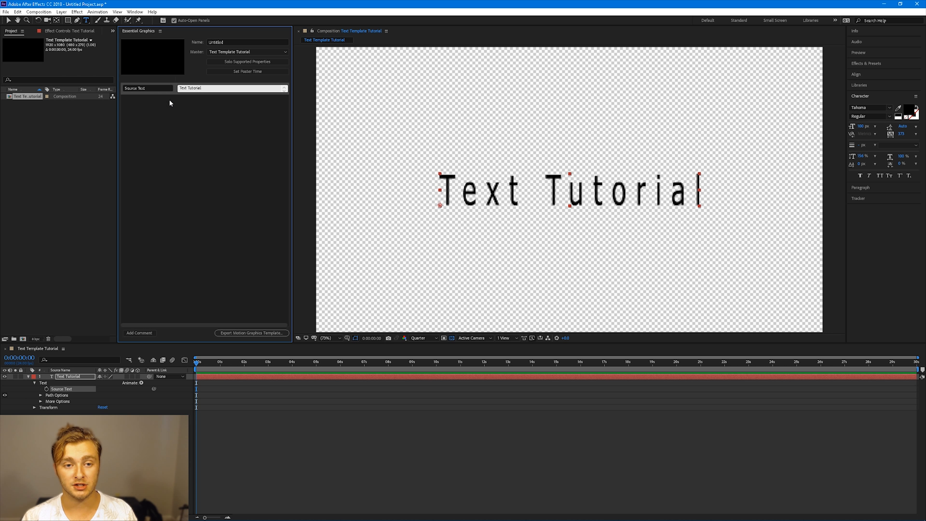
pyautogui.click(169, 193)
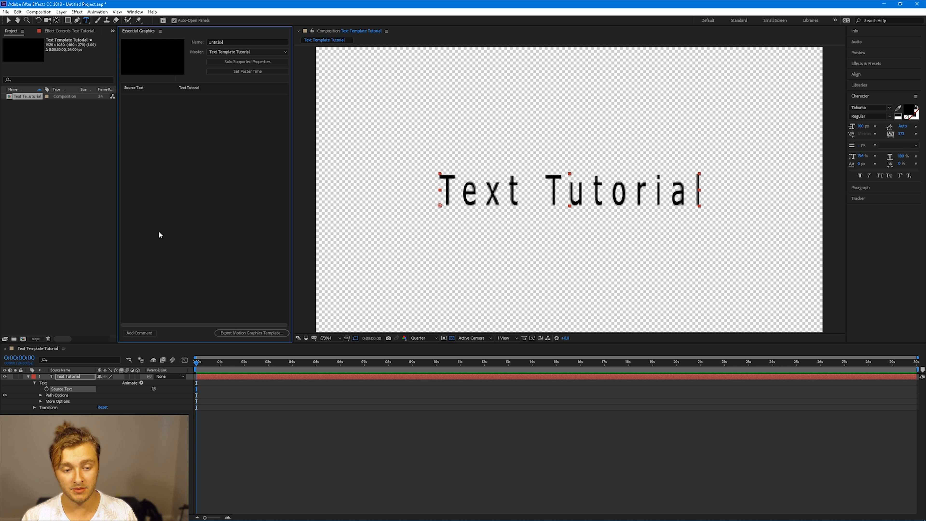
# Add the layer's Position, Scale and Rotation properties to the Essential Graphics panel
pyautogui.click(35, 407)
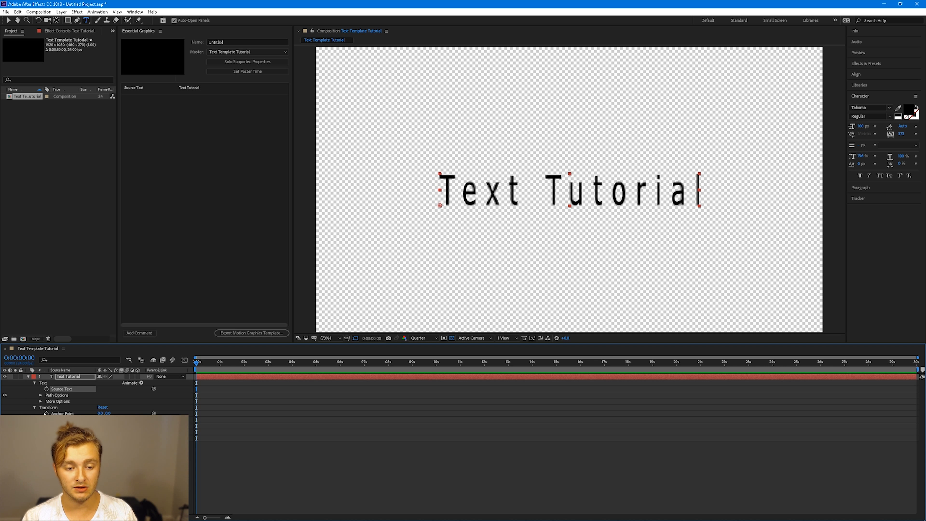
pyautogui.moveTo(59, 420); pyautogui.dragTo(157, 208)
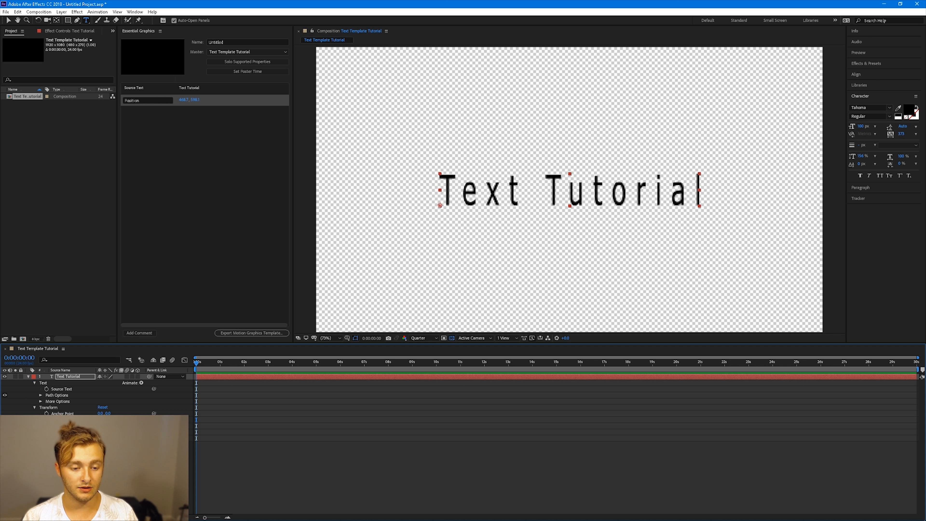
pyautogui.moveTo(56, 426); pyautogui.dragTo(153, 230)
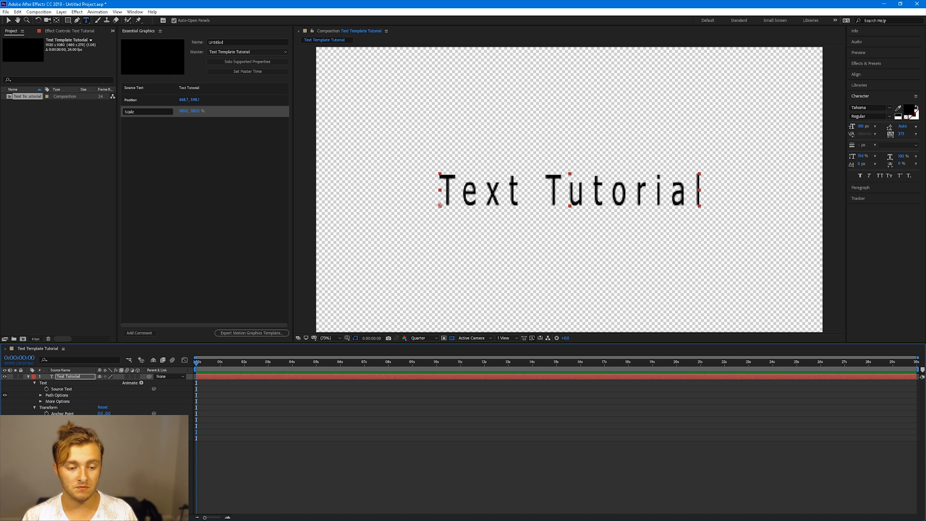
pyautogui.moveTo(58, 432); pyautogui.dragTo(181, 223)
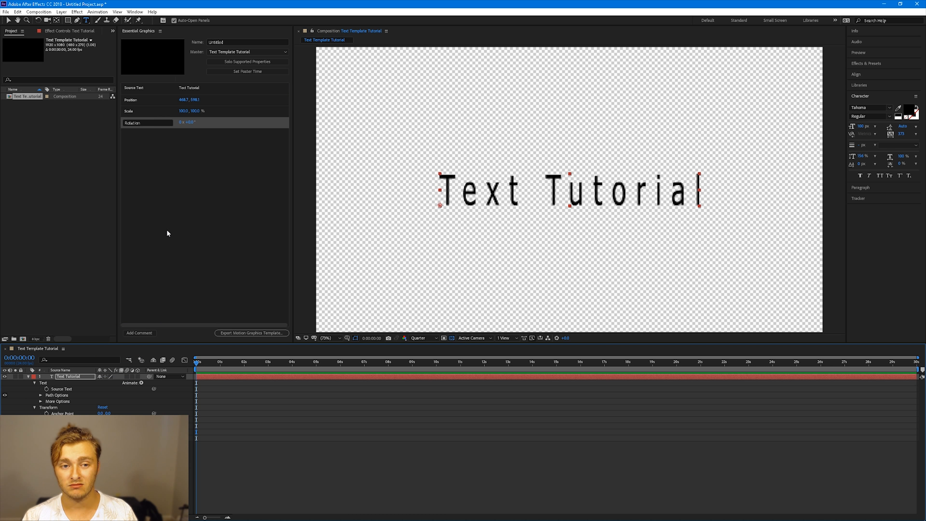
pyautogui.click(35, 408)
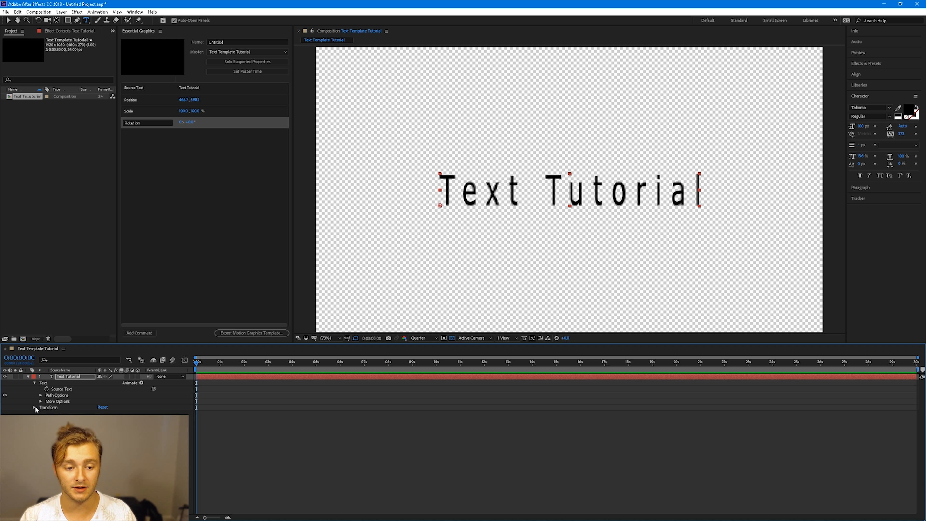
pyautogui.click(35, 383)
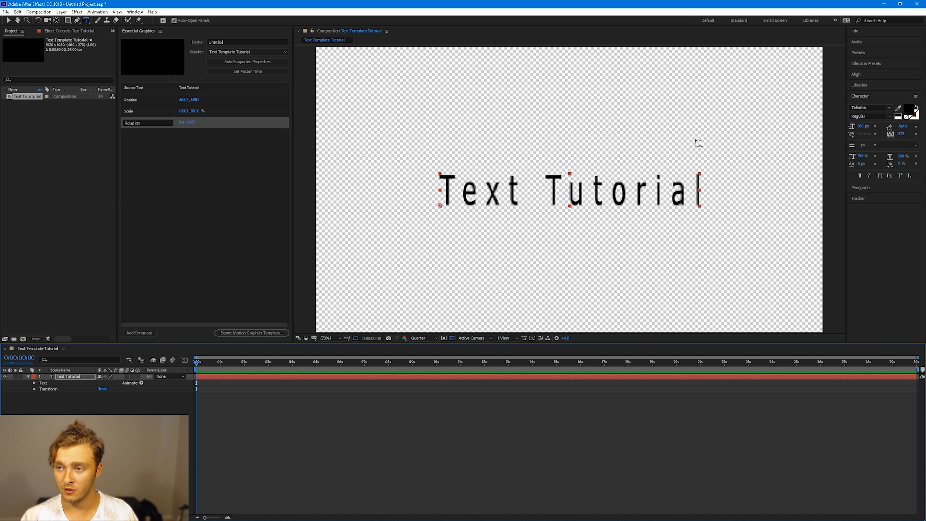
# Search Effects & Presets for "fill" and apply the Fill effect to the text layer
pyautogui.click(873, 63)
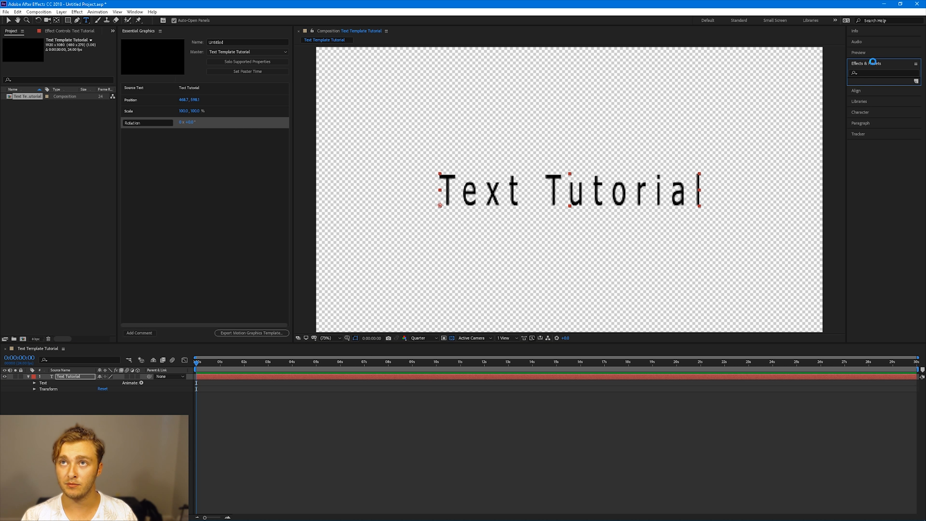
pyautogui.click(870, 73)
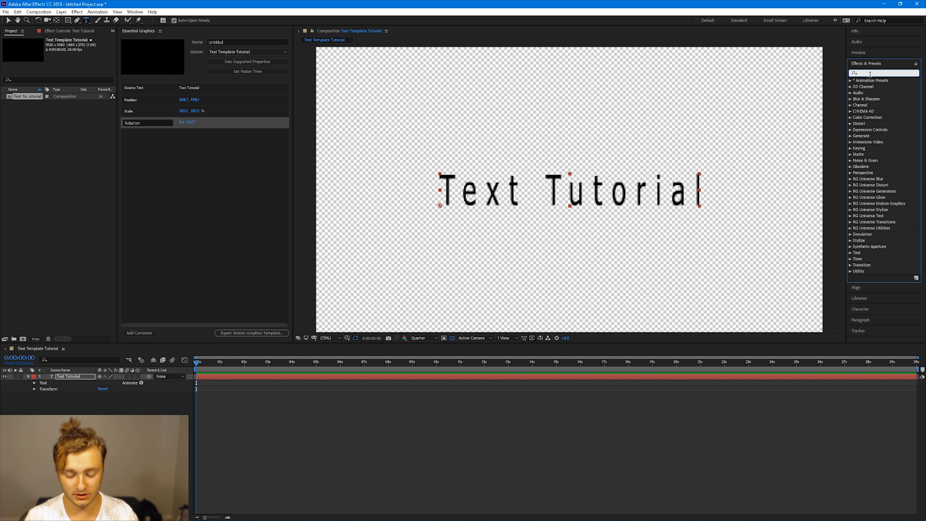
pyautogui.write('fill')
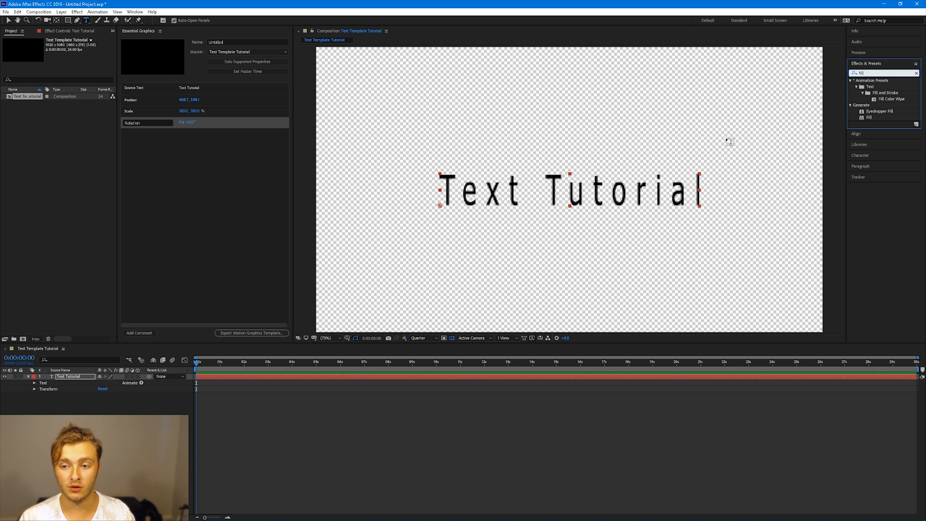
pyautogui.moveTo(870, 117); pyautogui.dragTo(91, 379)
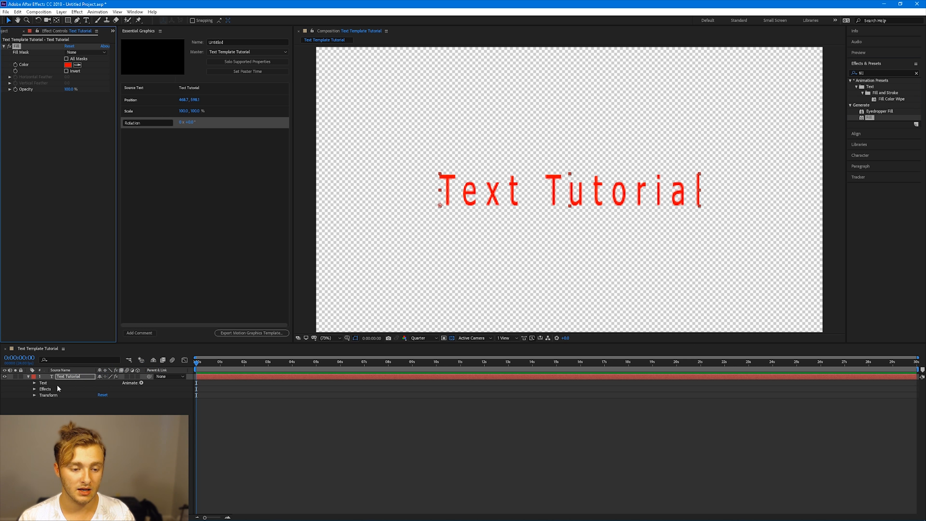
# Add the Fill effect's Color property to the Essential Graphics panel
pyautogui.click(35, 390)
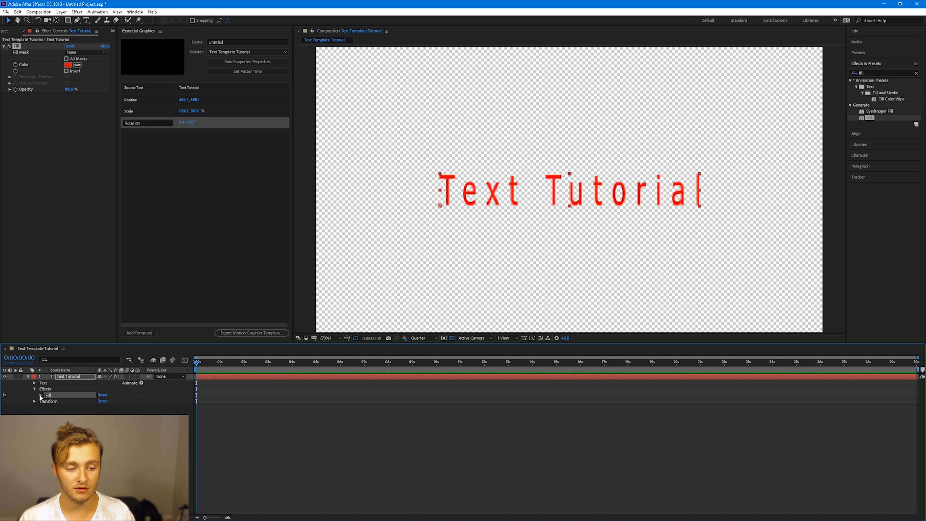
pyautogui.click(40, 396)
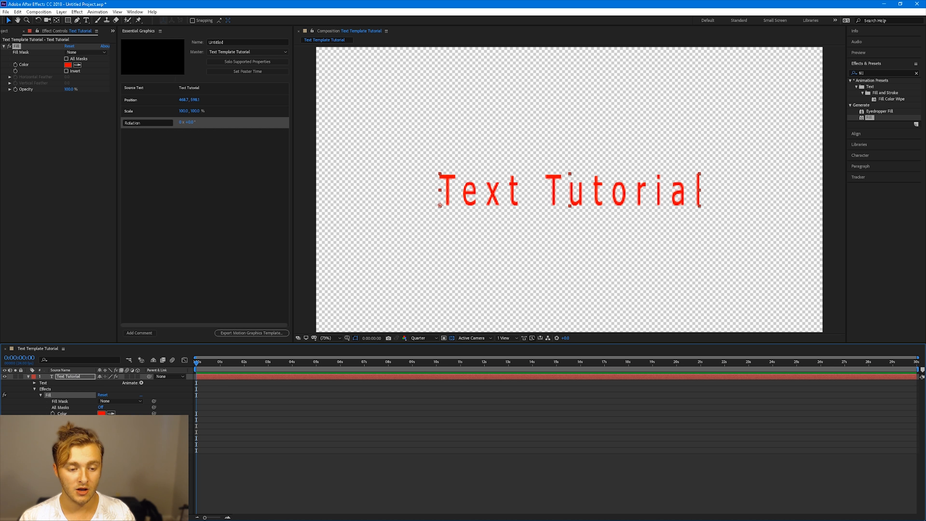
pyautogui.moveTo(65, 413); pyautogui.dragTo(175, 183)
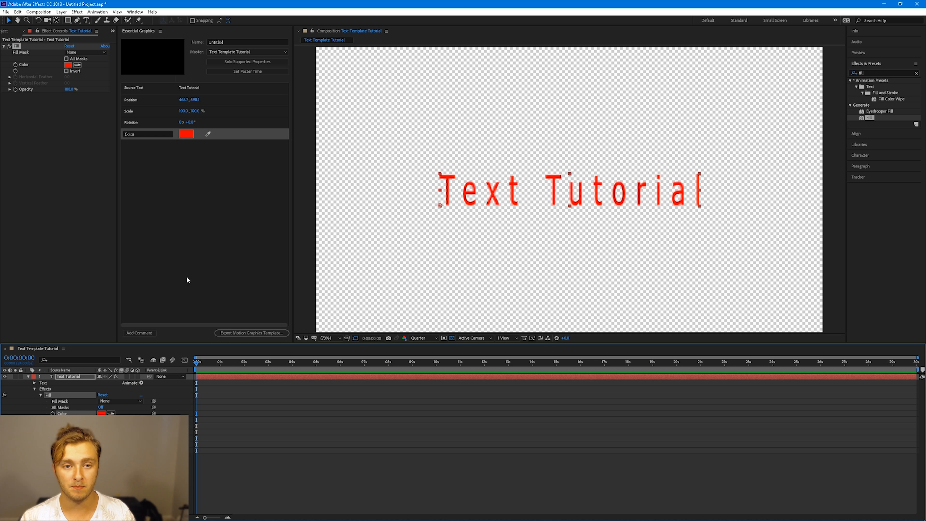
# Set the fill colour to 000000 and add the Fill effect's Opacity property to the Essential Graphics panel
pyautogui.click(184, 135)
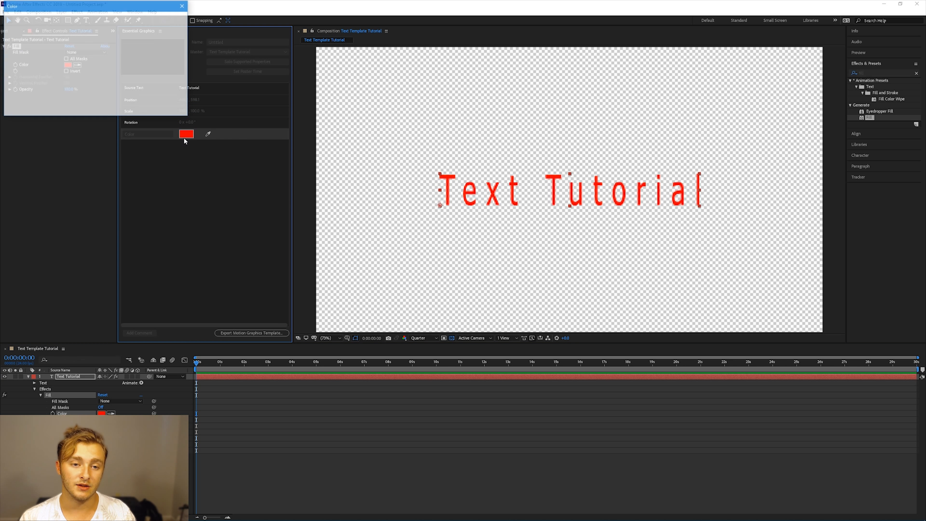
pyautogui.write('000000')
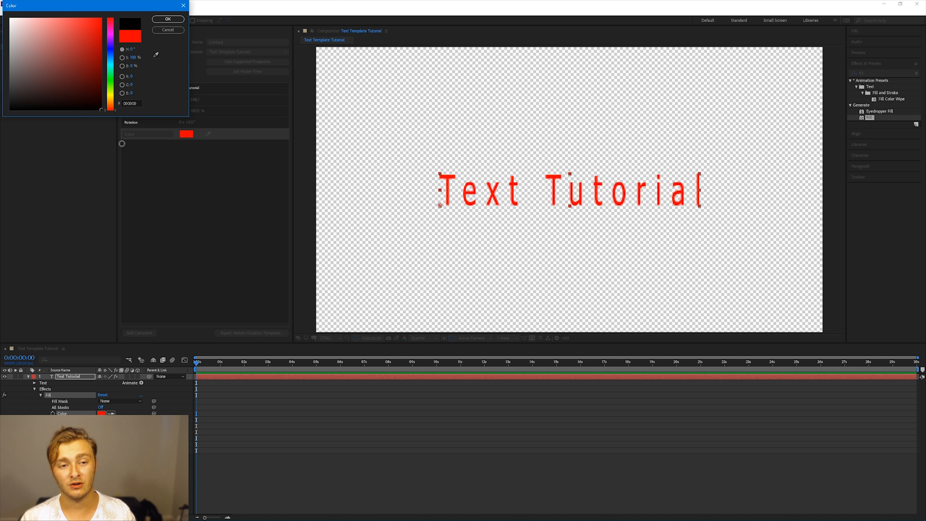
pyautogui.click(167, 20)
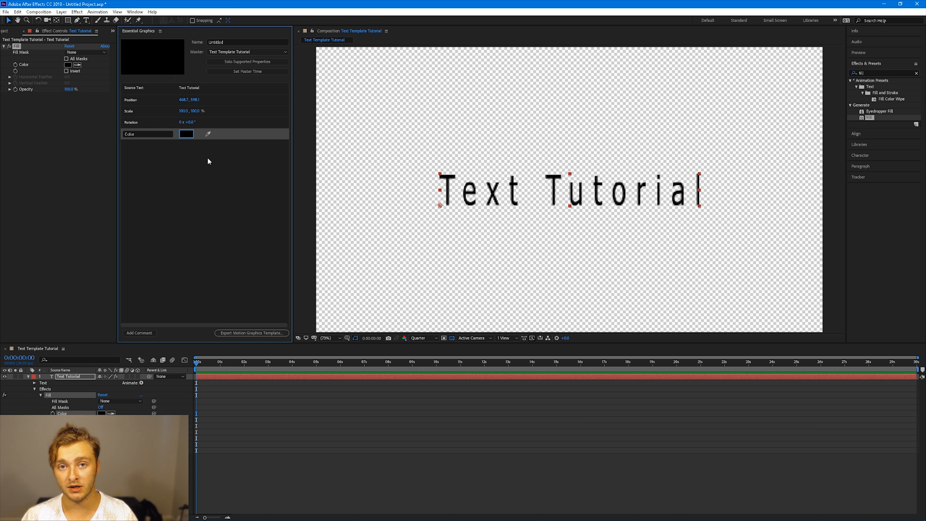
pyautogui.moveTo(131, 134); pyautogui.dragTo(200, 215)
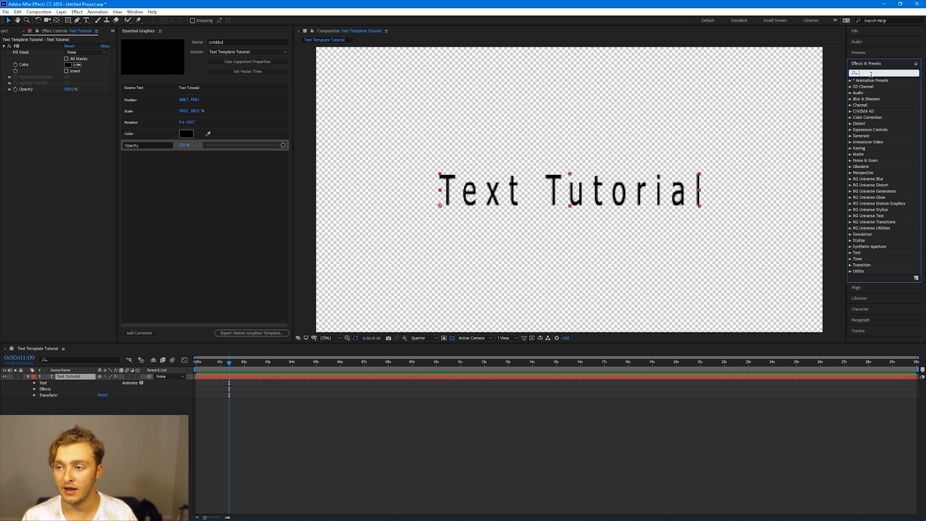
# Search Effects & Presets for "wiggle", apply the Wiggle - gelatin preset to the text layer, and preview it
pyautogui.write('wigg')
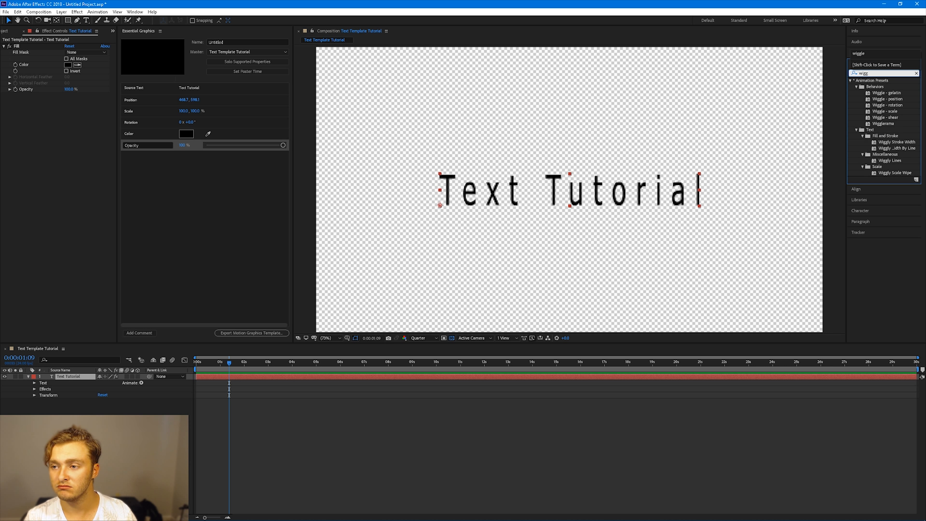
pyautogui.write('le')
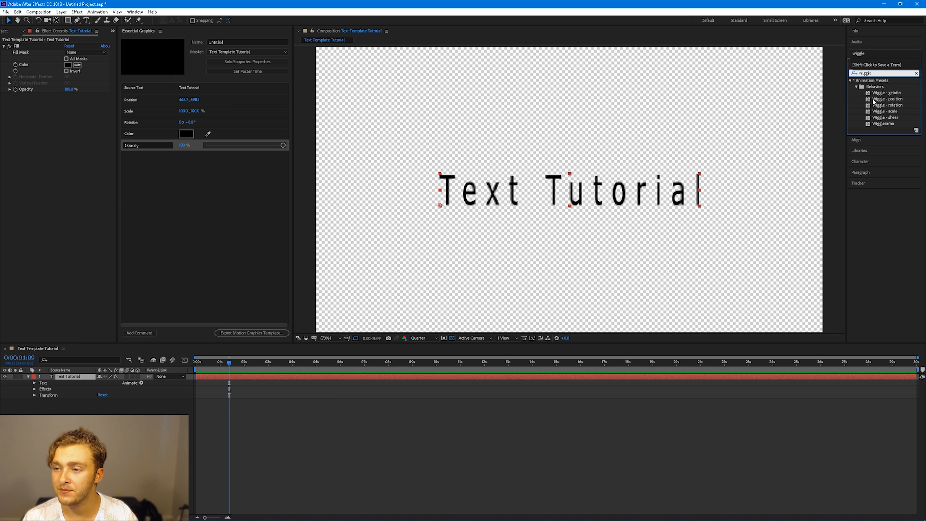
pyautogui.moveTo(886, 94); pyautogui.dragTo(84, 379)
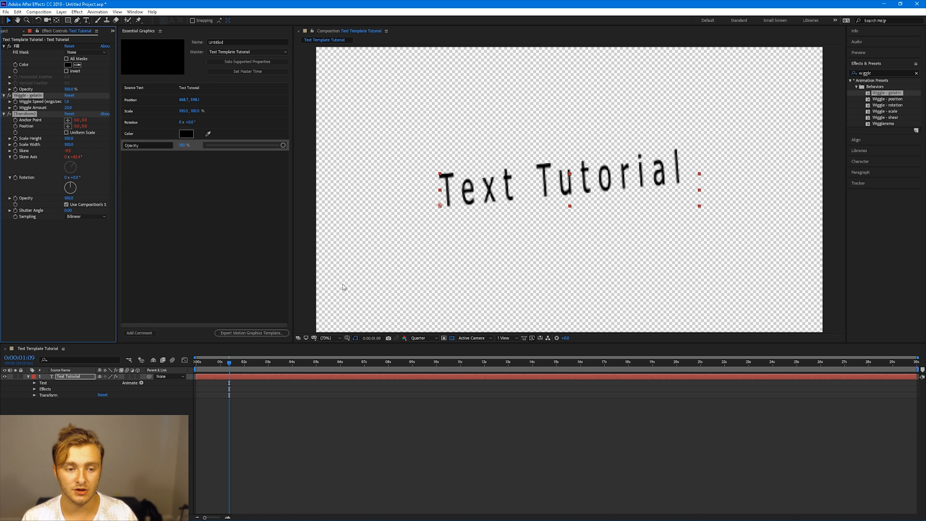
pyautogui.moveTo(230, 366); pyautogui.dragTo(179, 367)
pyautogui.press('space')
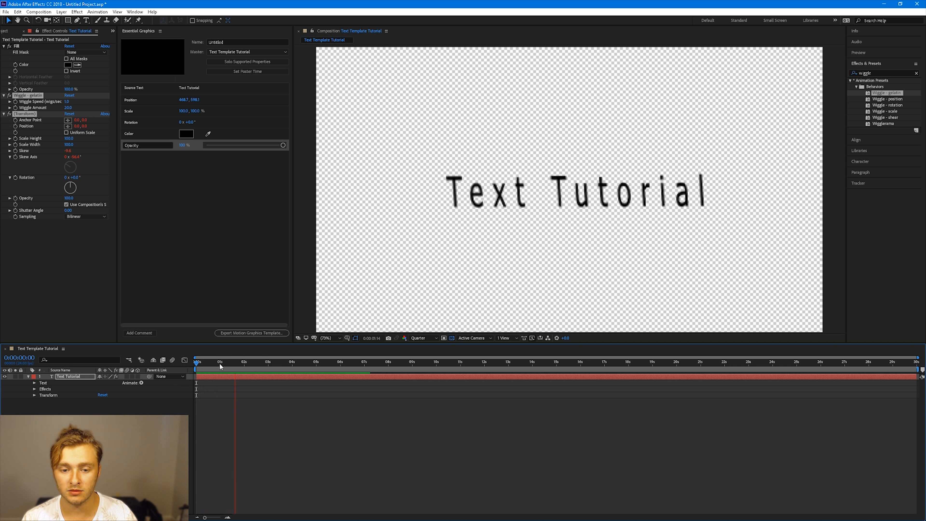
pyautogui.press('space')
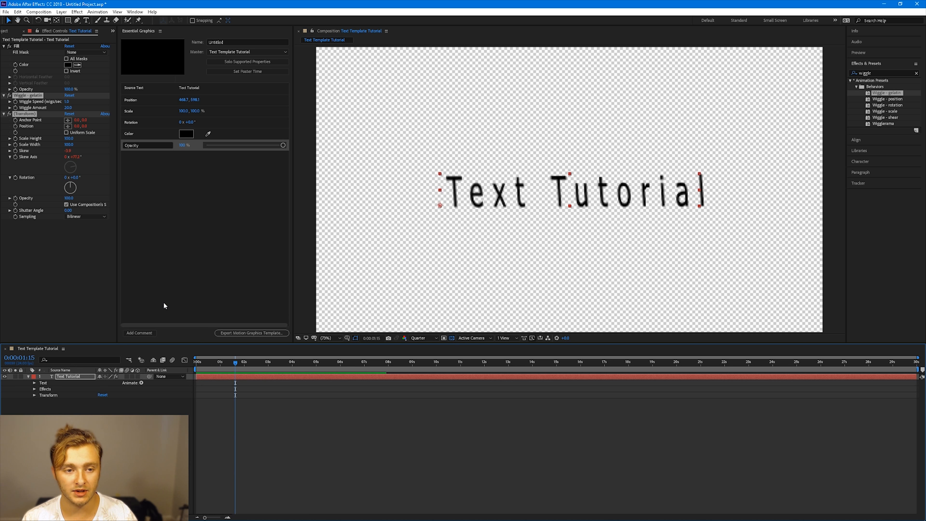
# Set the Wiggle - gelatin Wiggle Amount to 1 and Wiggle Speed to 3, then preview from the start
pyautogui.click(69, 108)
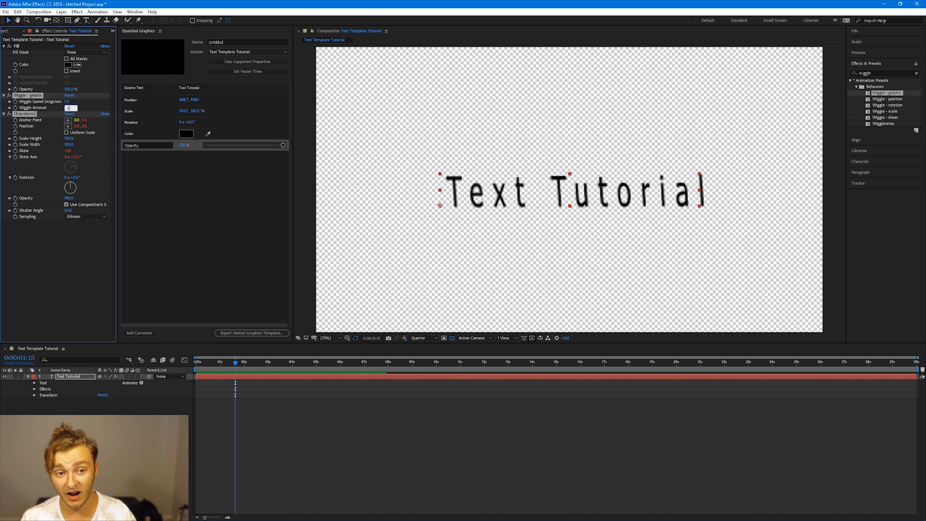
pyautogui.press('Return')
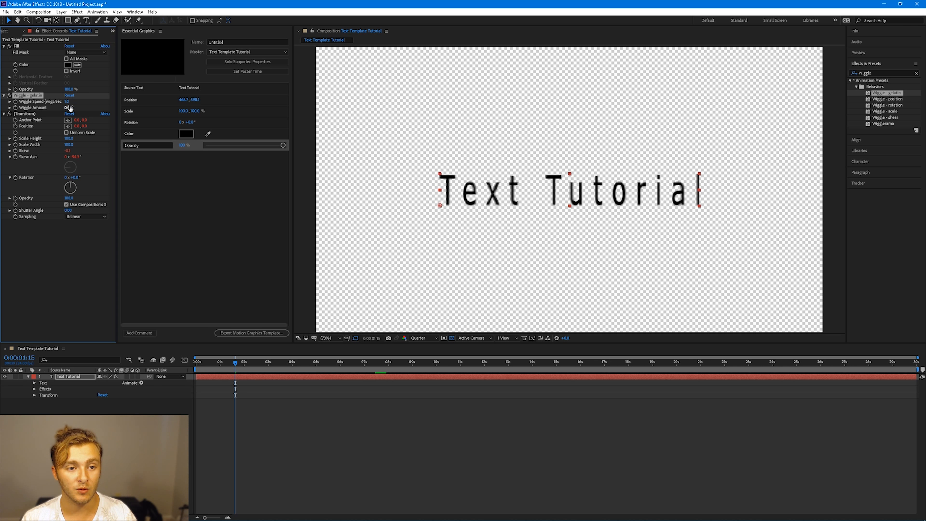
pyautogui.click(70, 105)
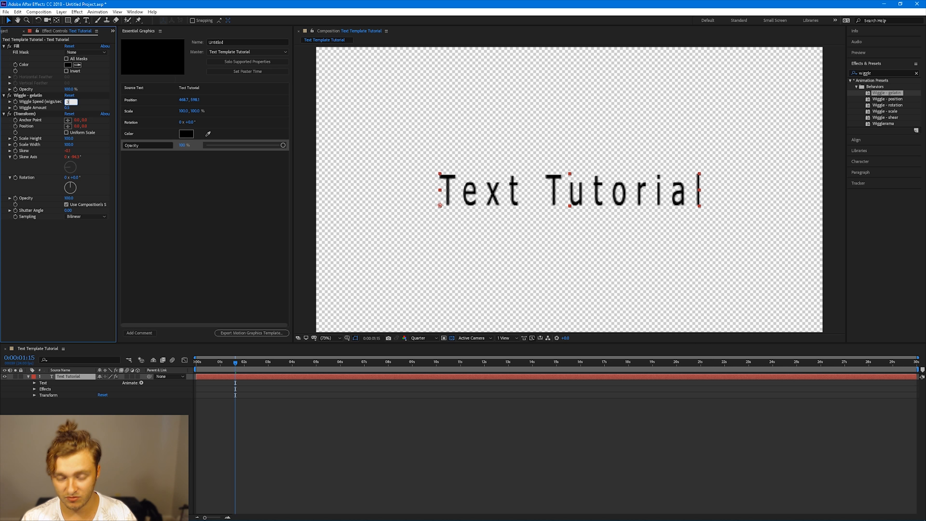
pyautogui.write('3')
pyautogui.press('Return')
pyautogui.press('Home')
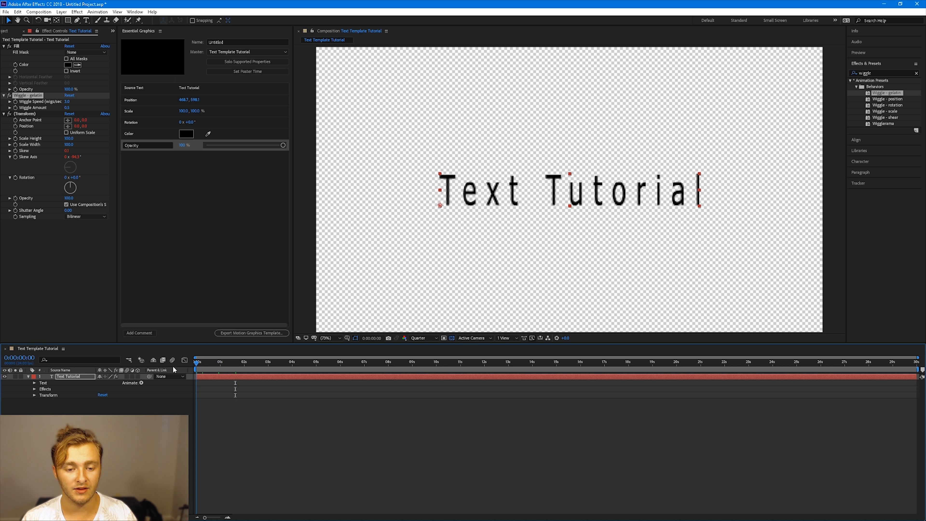
pyautogui.press('space')
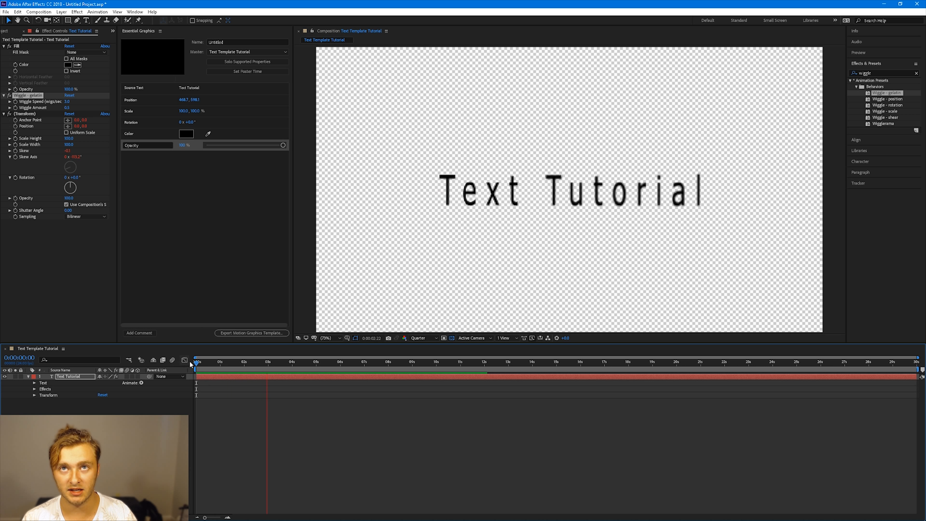
# Add the Wiggle Speed and Wiggle Amount properties to the Essential Graphics panel and name the template Wiggly Text
pyautogui.moveTo(75, 407); pyautogui.dragTo(316, 298)
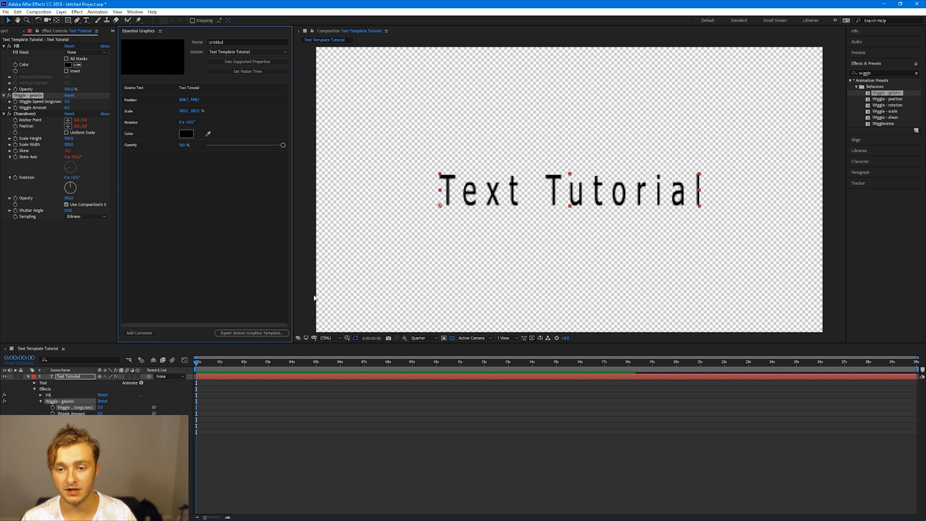
pyautogui.click(34, 389)
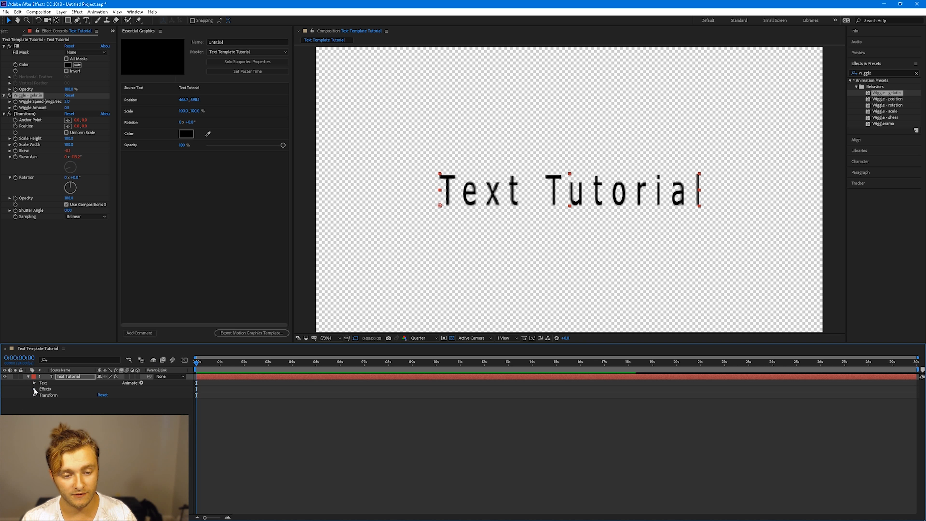
pyautogui.click(35, 390)
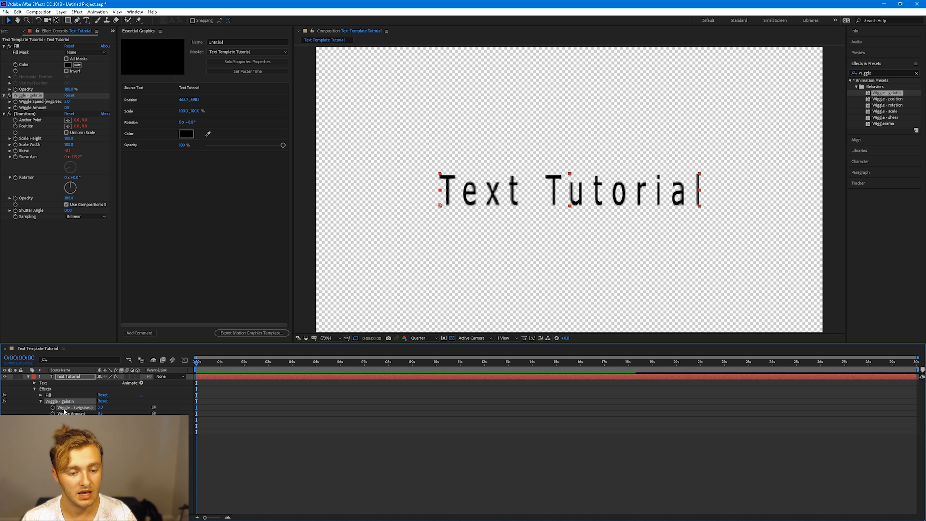
pyautogui.moveTo(64, 411); pyautogui.dragTo(152, 279)
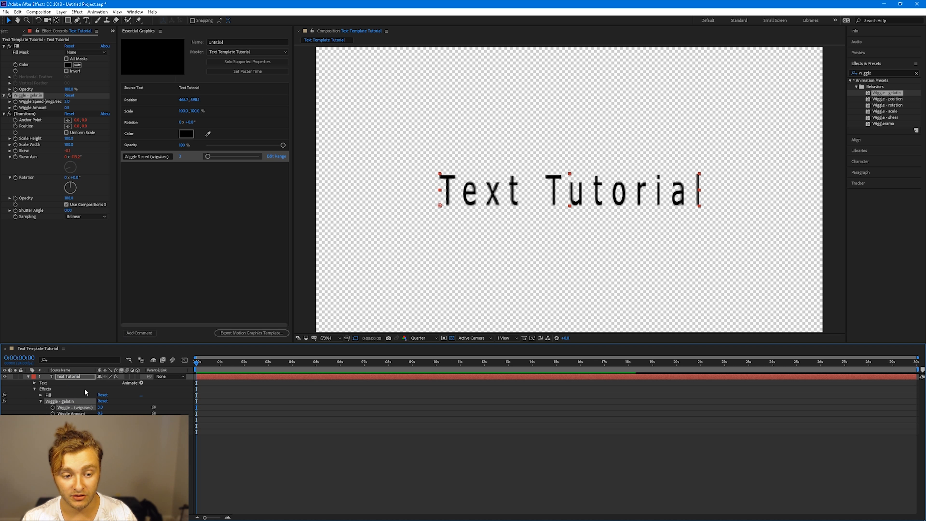
pyautogui.moveTo(71, 414); pyautogui.dragTo(159, 268)
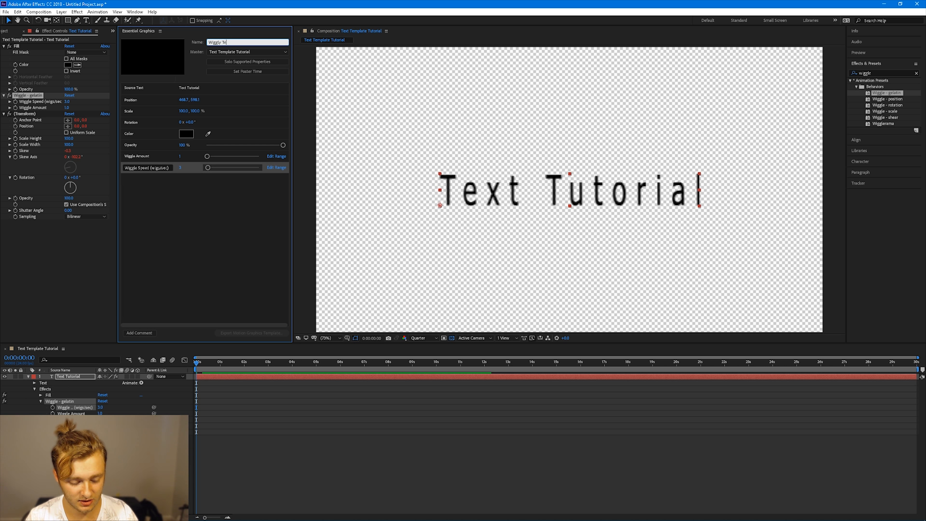
pyautogui.click(234, 254)
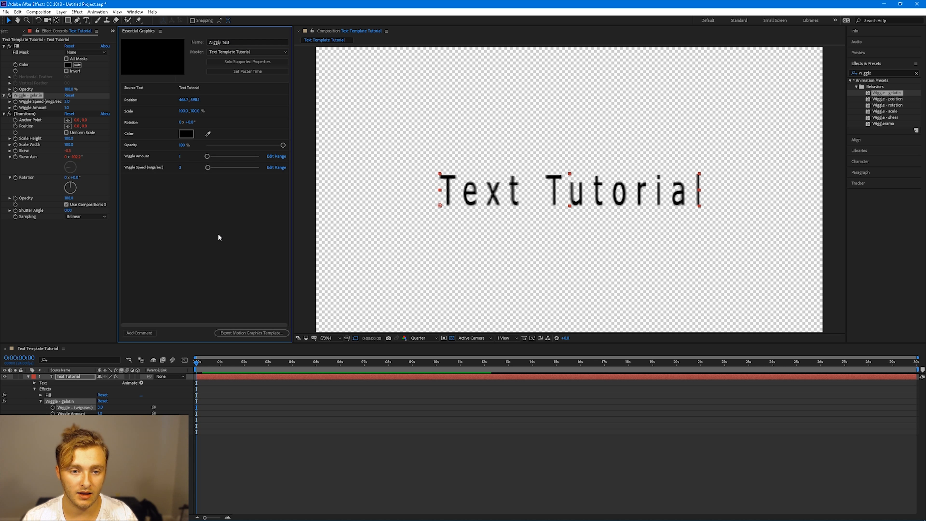
# Start exporting the Motion Graphics template and save the project as Wiggly Text
pyautogui.click(234, 333)
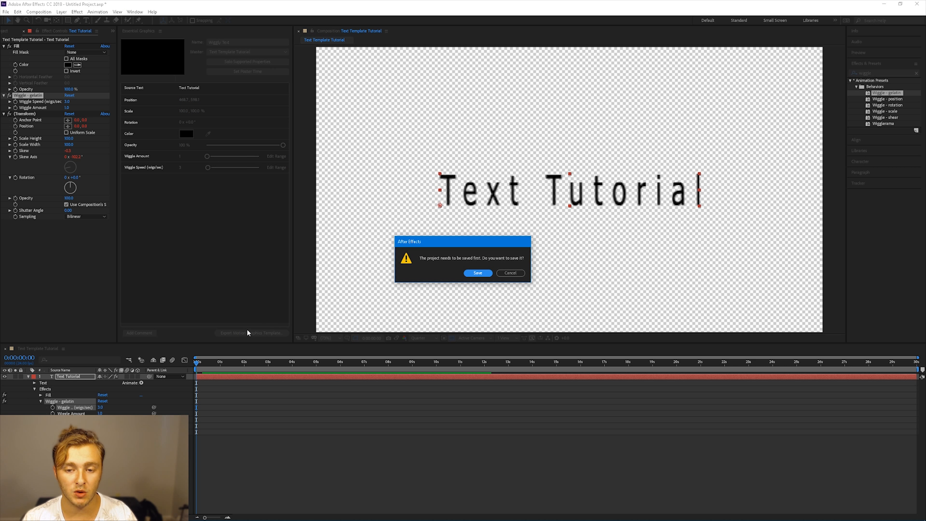
pyautogui.click(482, 274)
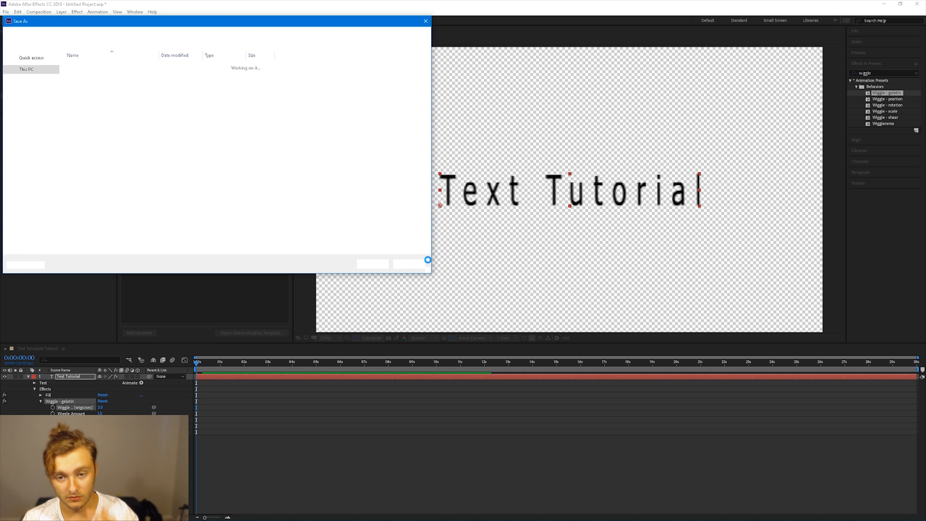
pyautogui.press('BackSpace')
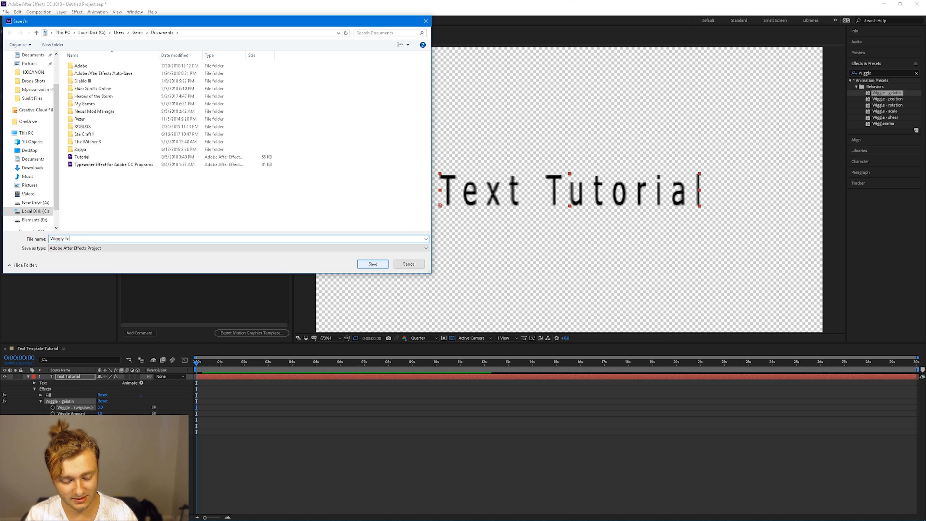
pyautogui.click(381, 266)
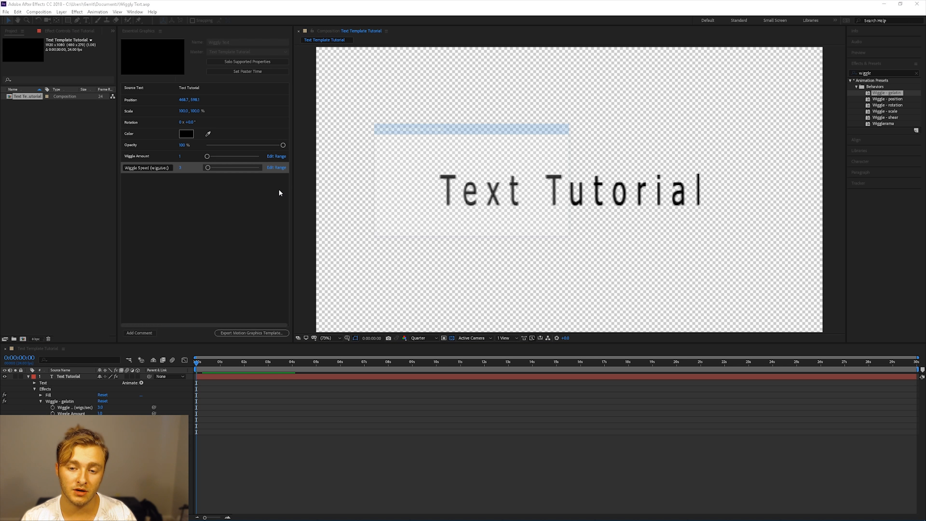
# Export the Motion Graphics template to the Local Templates Folder destination
pyautogui.click(396, 150)
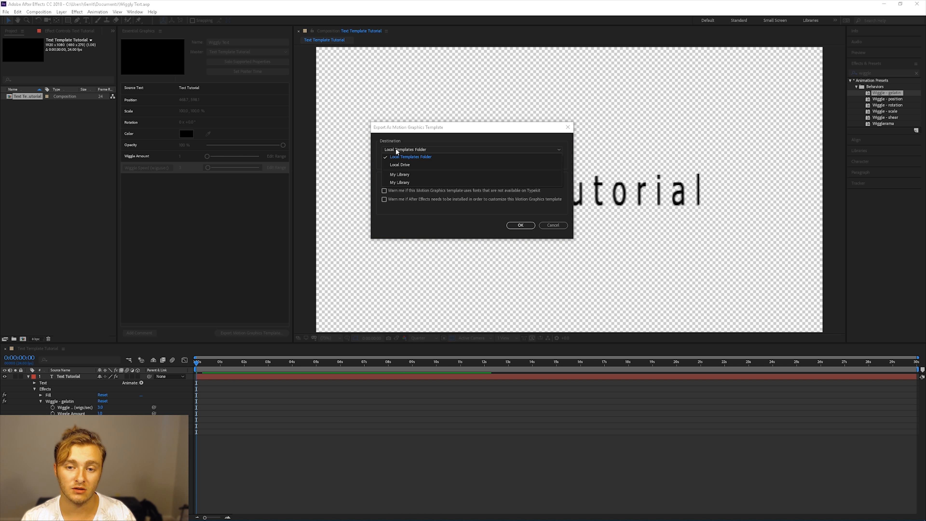
pyautogui.click(399, 159)
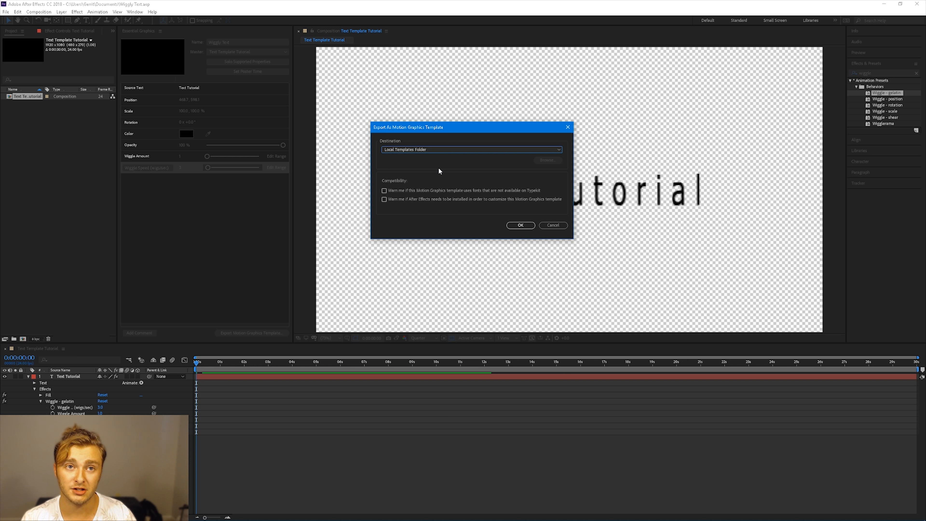
pyautogui.click(428, 153)
pyautogui.click(426, 156)
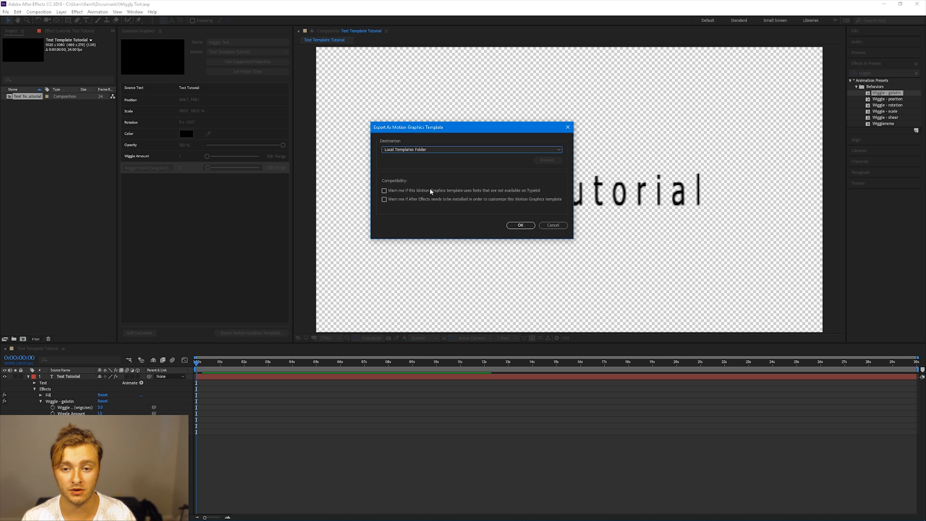
pyautogui.click(520, 226)
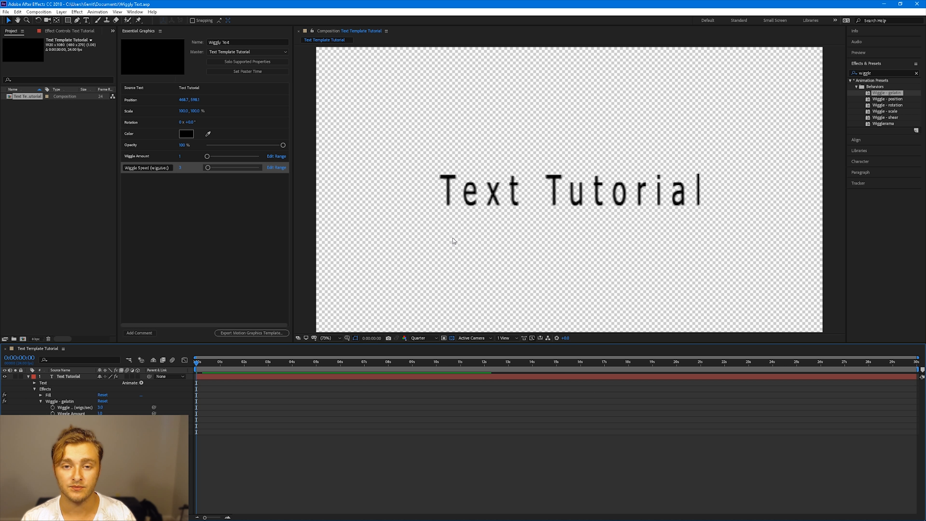
# Switch to Premiere Pro and create a new project named Text Template Tut
pyautogui.moveTo(189, 514)
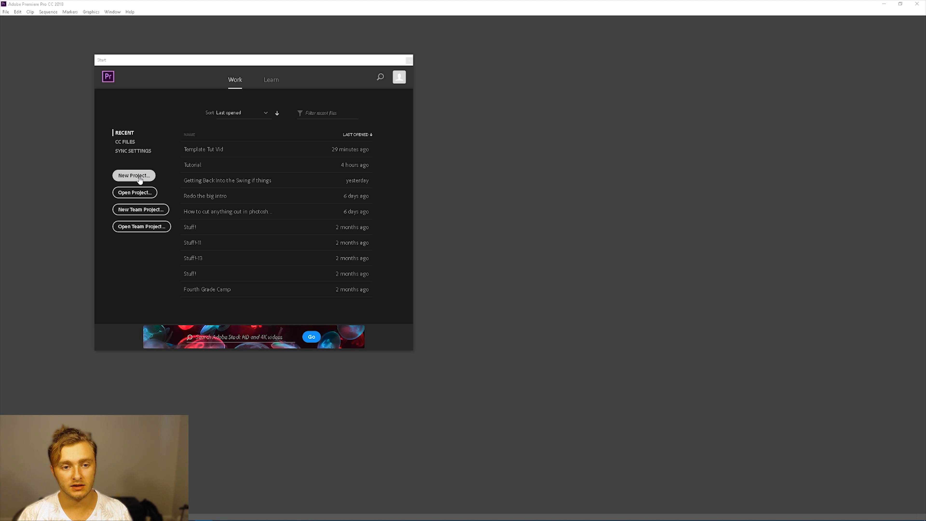
pyautogui.click(135, 175)
pyautogui.write('Text T')
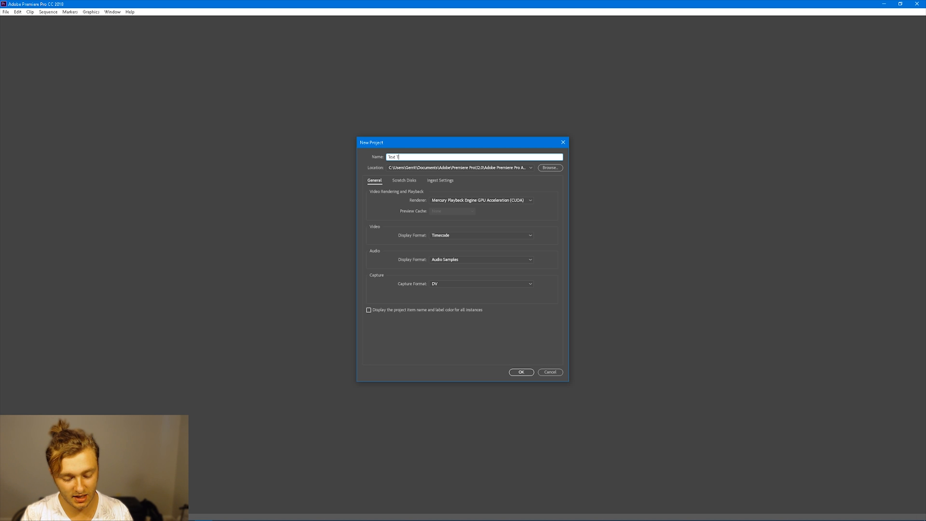
pyautogui.write('emplate Tut')
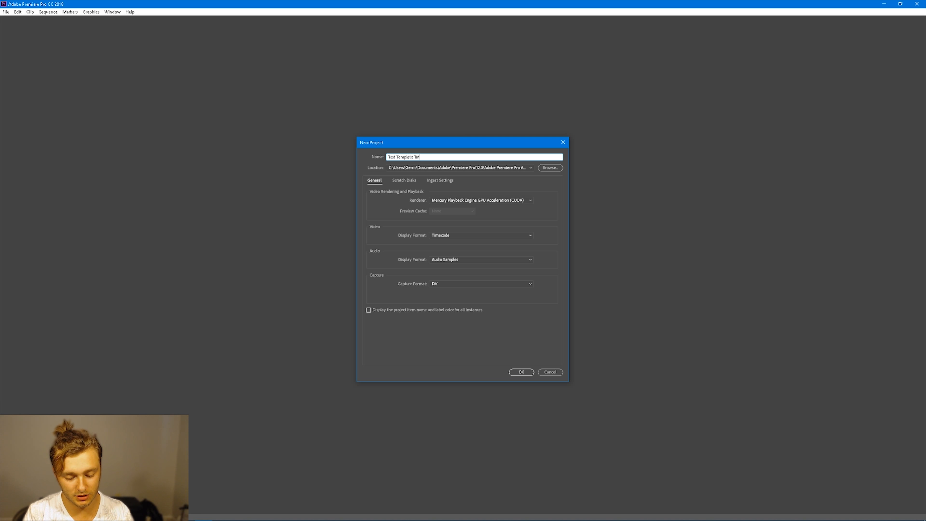
pyautogui.press('Return')
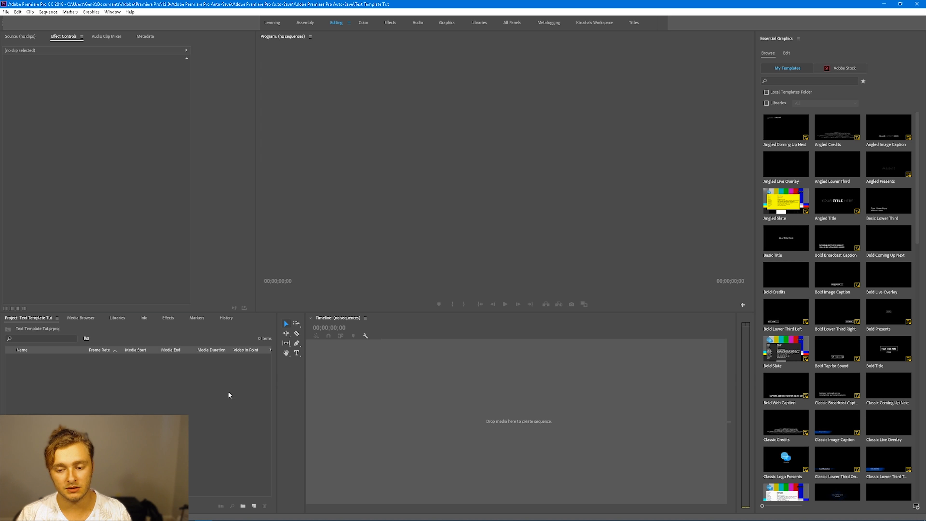
# Create a new white colour matte named Color Matte in the project
pyautogui.rightClick(174, 382)
pyautogui.moveTo(205, 415)
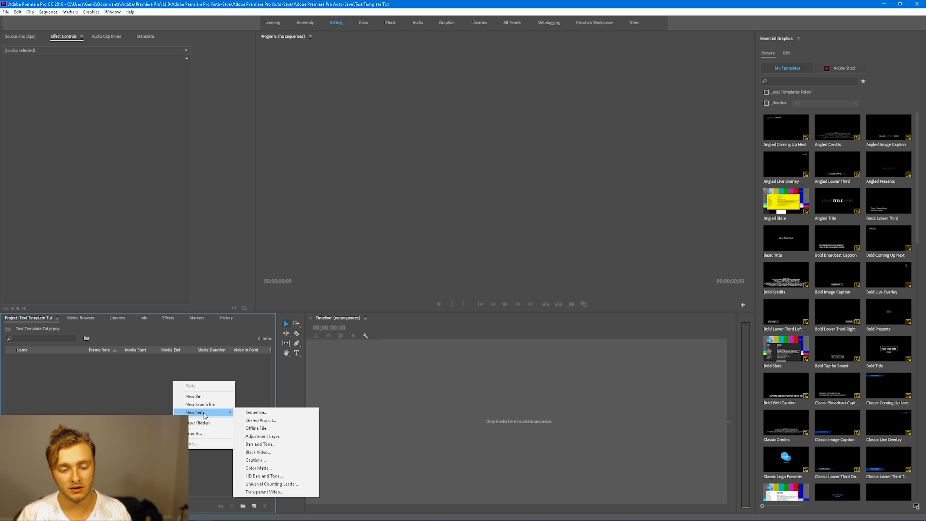
pyautogui.click(258, 468)
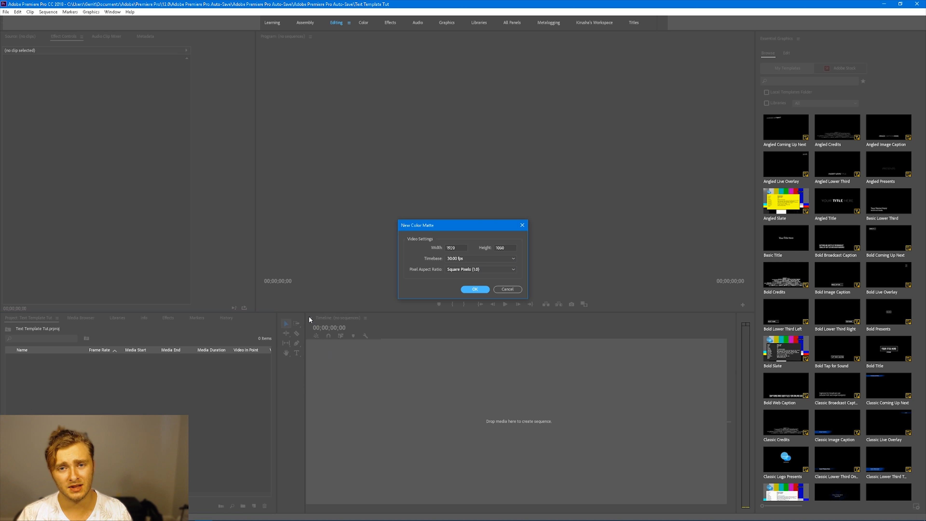
pyautogui.click(474, 290)
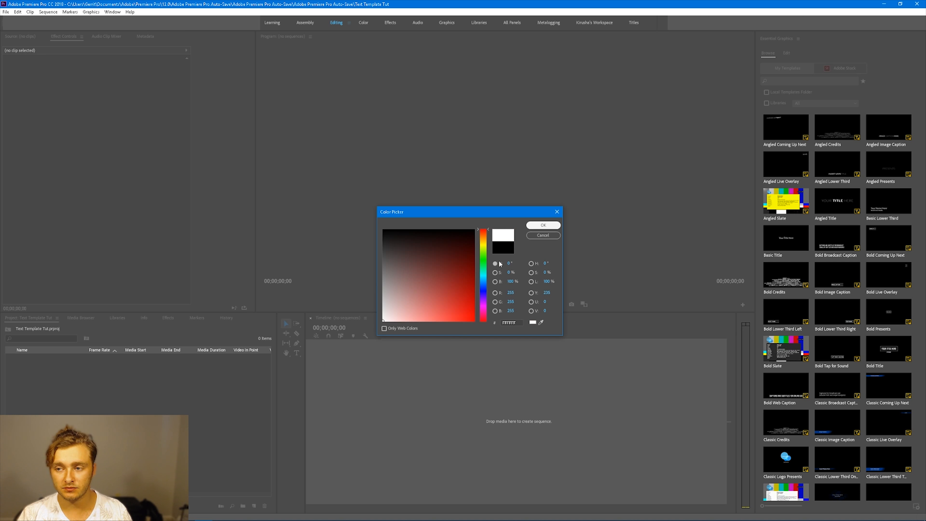
pyautogui.press('Return')
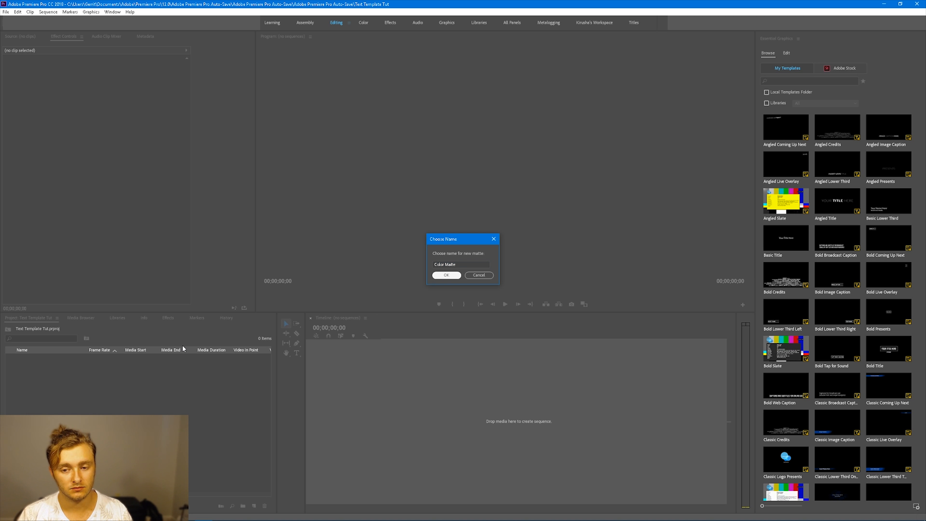
pyautogui.press('Return')
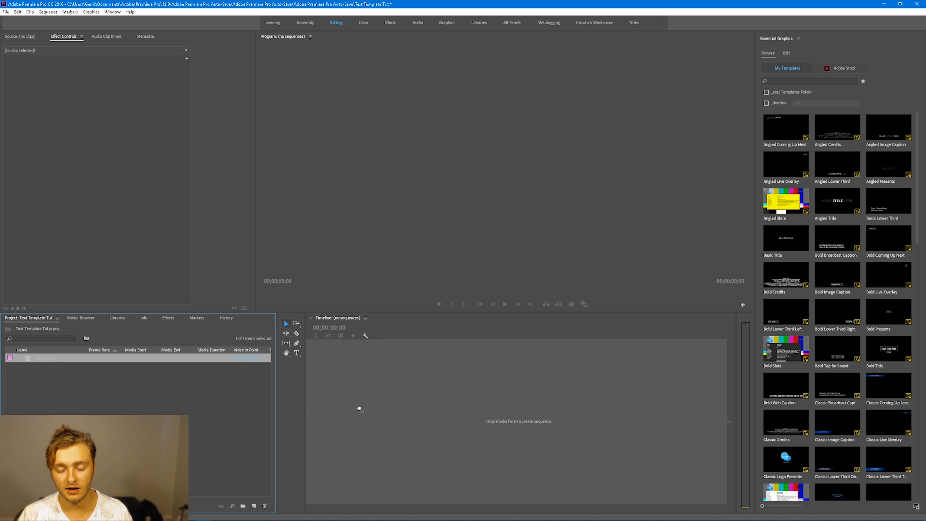
# Build a new sequence from the Color Matte clip by placing it in the timeline
pyautogui.moveTo(360, 409); pyautogui.dragTo(450, 392)
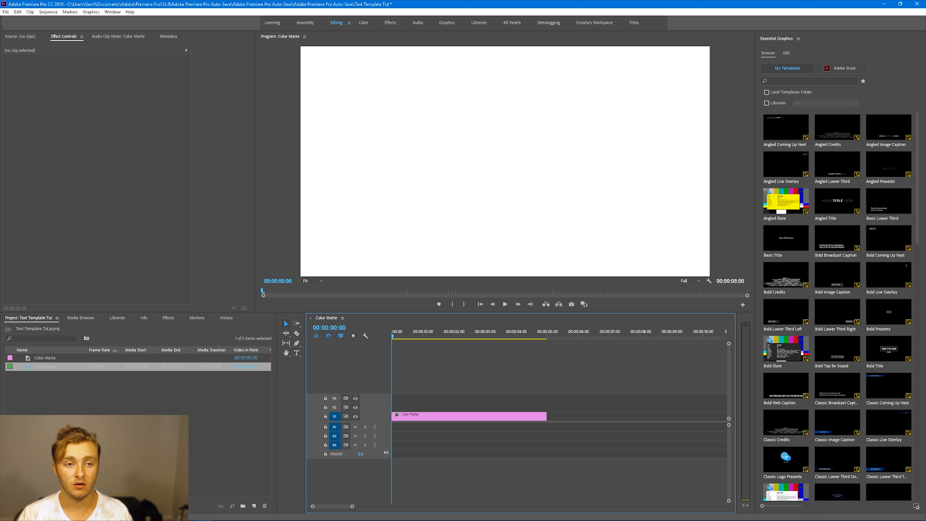
pyautogui.click(112, 12)
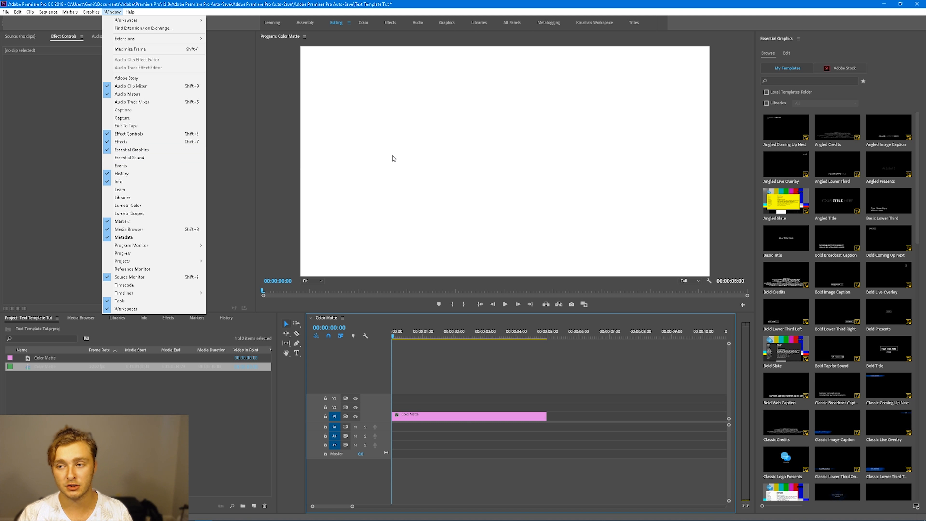
pyautogui.click(891, 60)
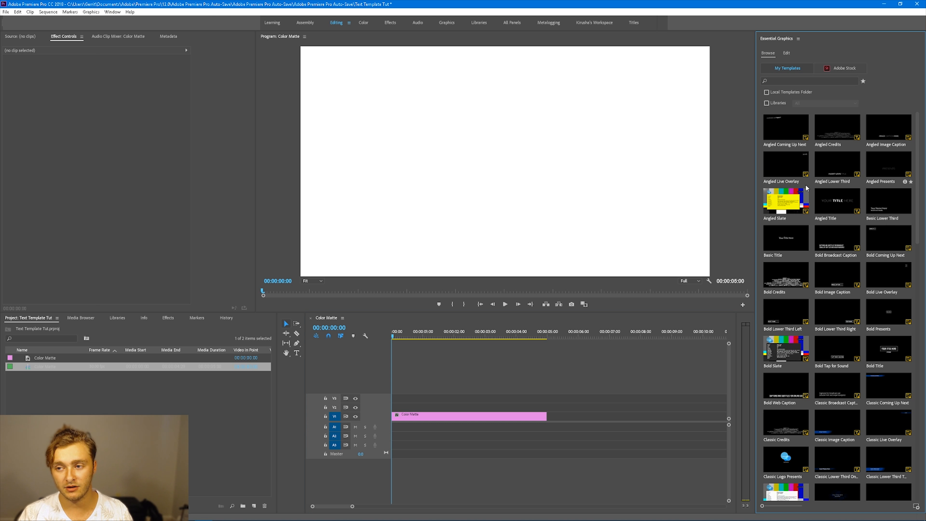
# Find the Wiggly Text template in the Local Templates Folder and place it on the track above the matte
pyautogui.click(776, 93)
pyautogui.click(787, 81)
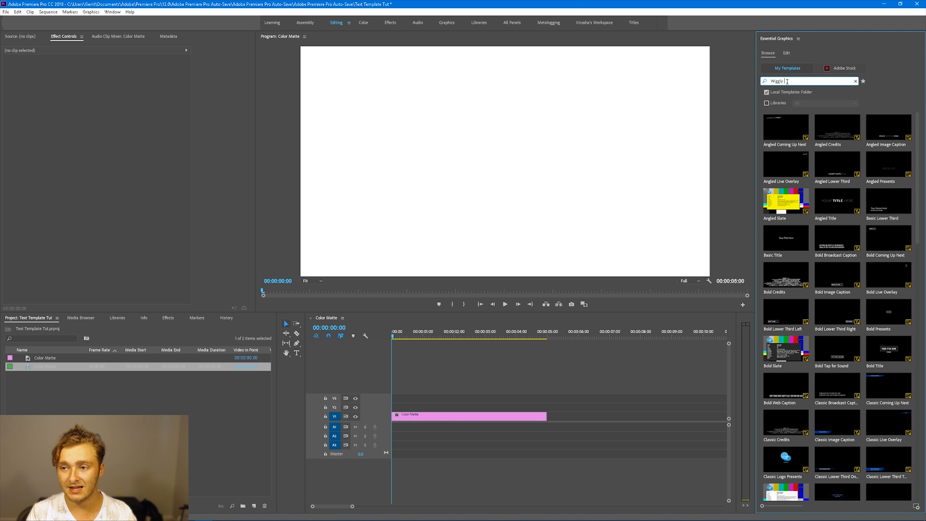
pyautogui.press('Return')
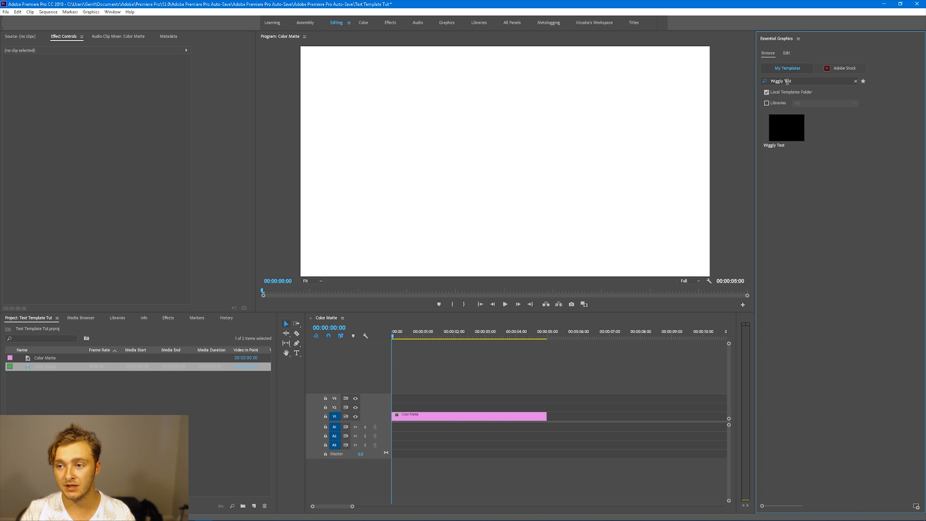
pyautogui.click(772, 134)
pyautogui.moveTo(772, 136); pyautogui.dragTo(395, 411)
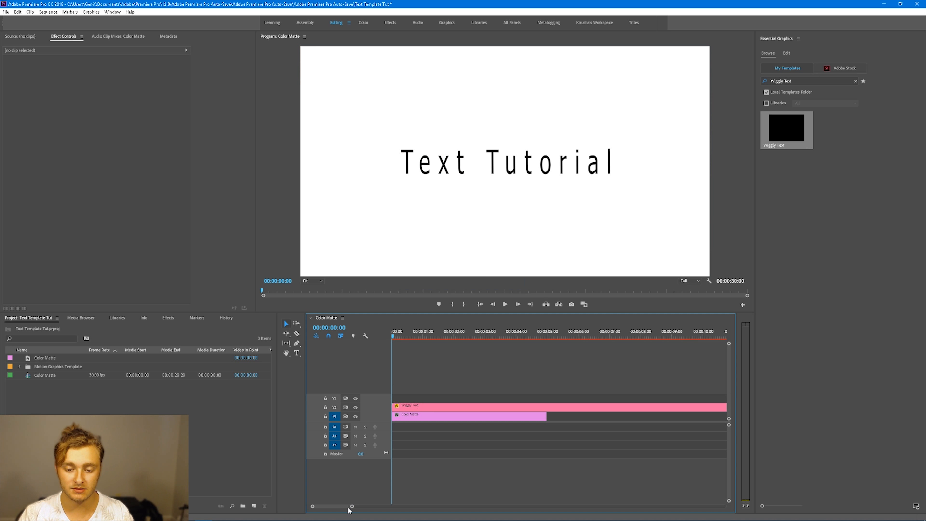
# Trim the Wiggly Text clip so it ends with the colour matte
pyautogui.moveTo(351, 508); pyautogui.dragTo(409, 506)
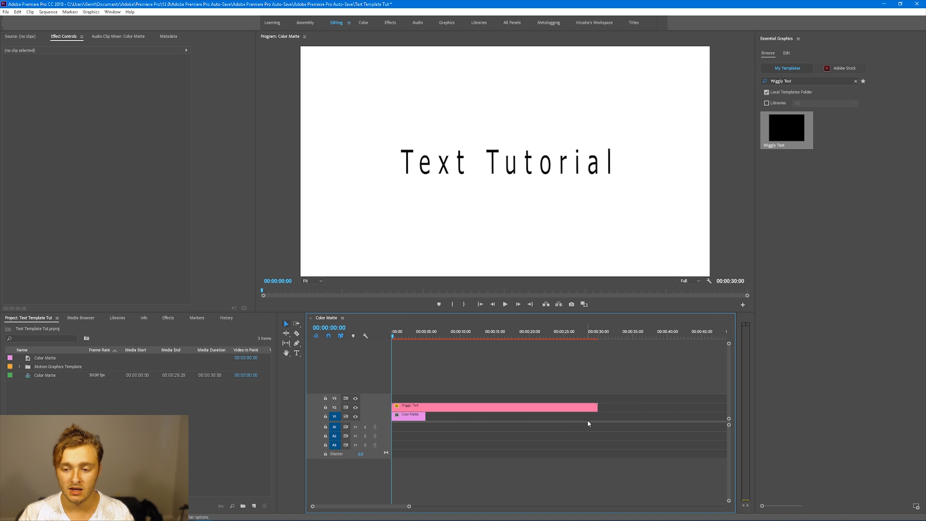
pyautogui.moveTo(600, 407); pyautogui.dragTo(426, 410)
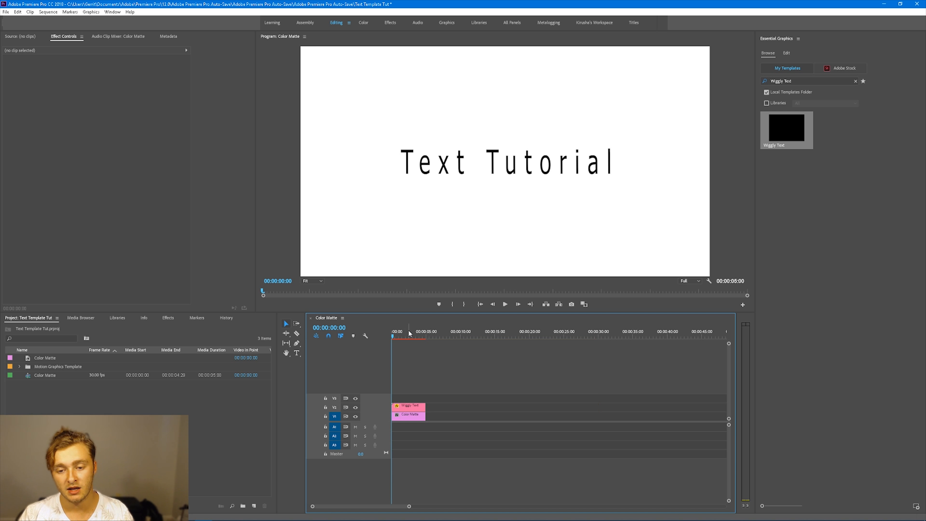
# Play back the sequence from the start to preview the template
pyautogui.click(395, 335)
pyautogui.moveTo(395, 336); pyautogui.dragTo(380, 334)
pyautogui.press('space')
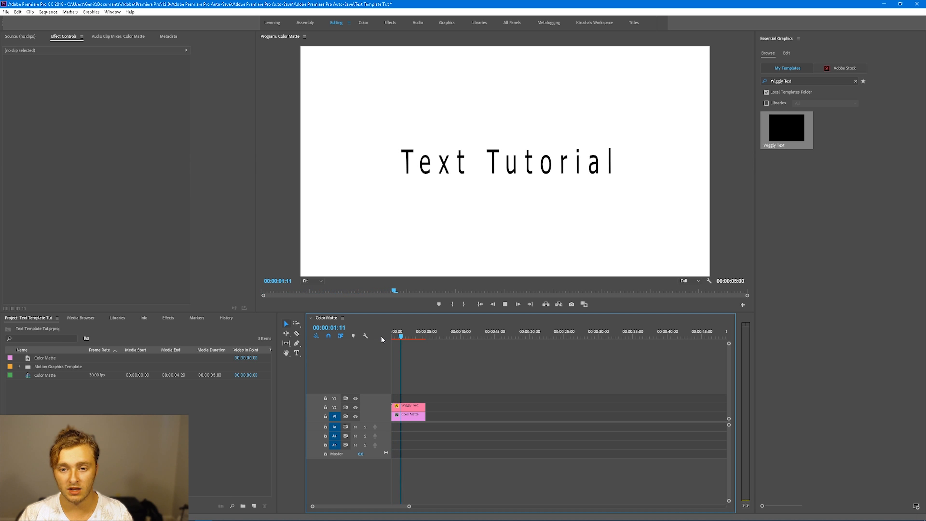
pyautogui.click(409, 336)
pyautogui.press('Home')
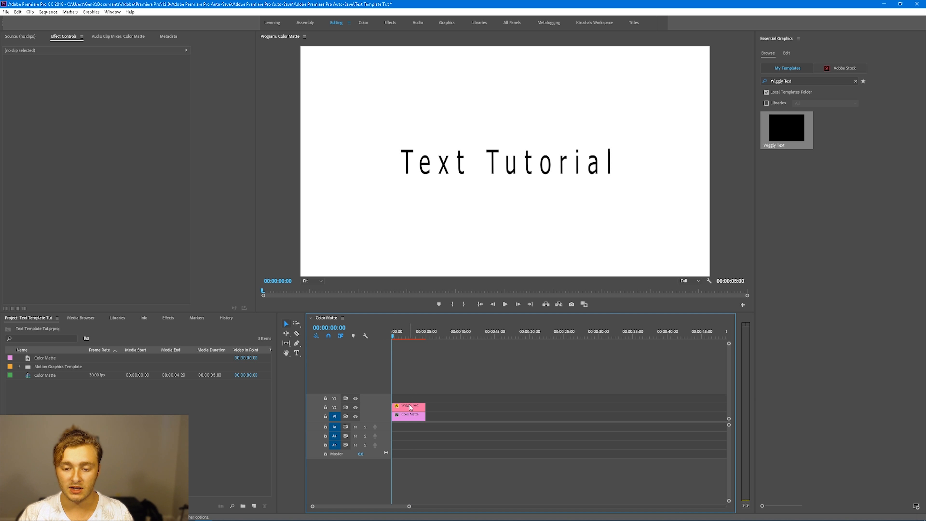
# Select the Wiggly Text clip and raise its Wiggle Speed to 100
pyautogui.click(411, 408)
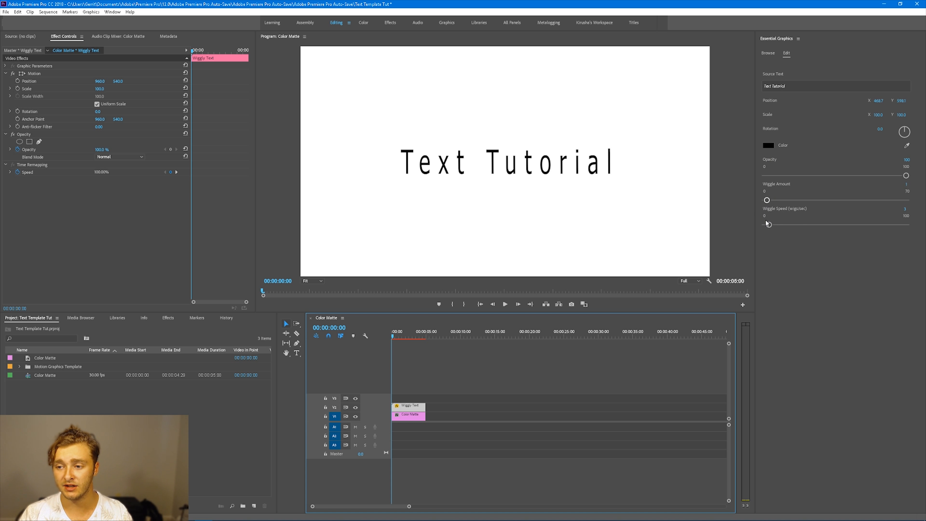
pyautogui.click(769, 226)
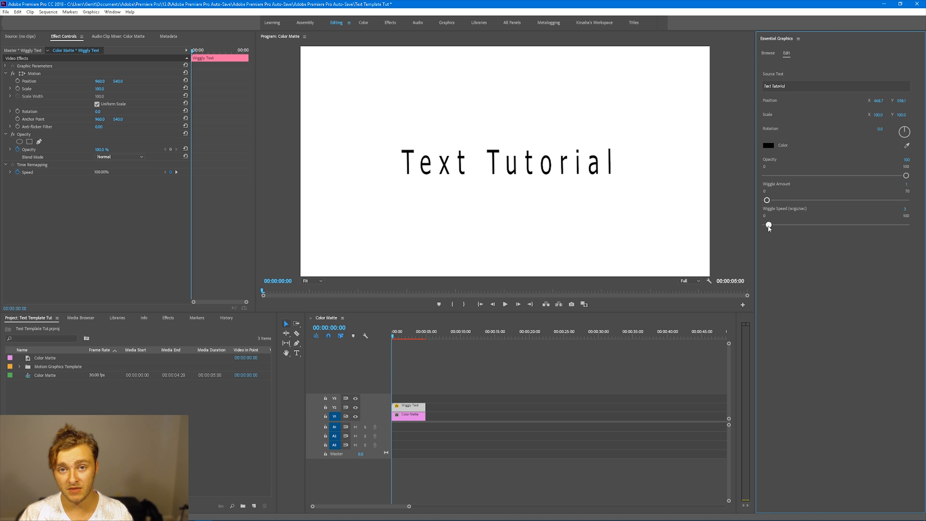
pyautogui.moveTo(769, 226); pyautogui.dragTo(907, 225)
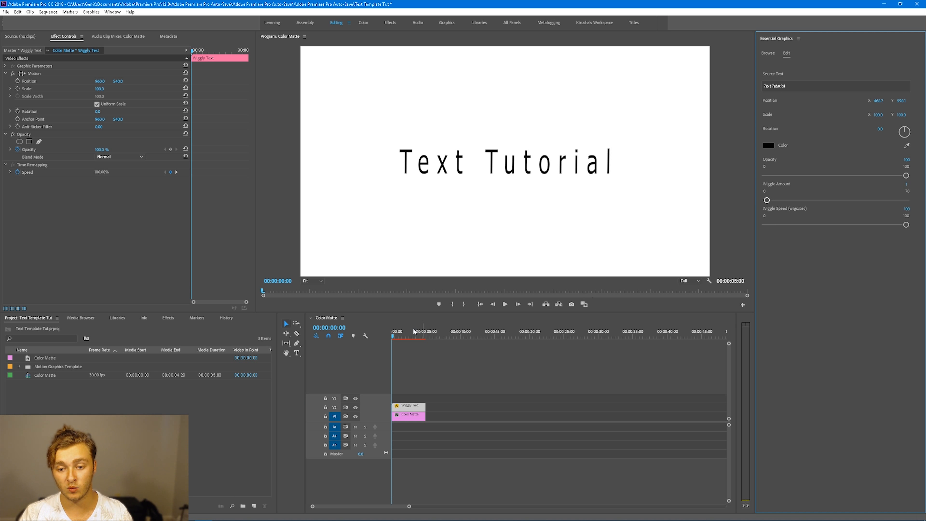
pyautogui.press('space')
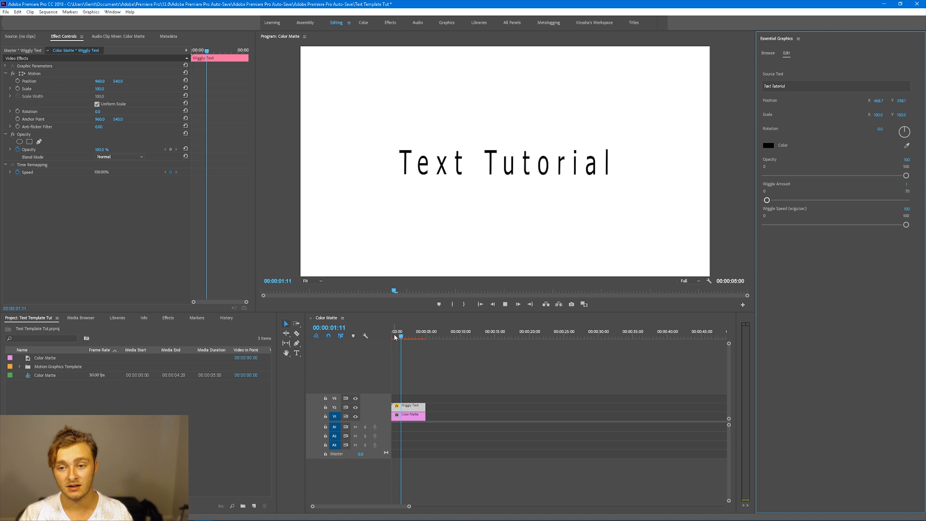
# Set the Wiggle Amount to about 39 and replay the sequence to preview the wiggle
pyautogui.press('space')
pyautogui.moveTo(768, 201); pyautogui.dragTo(845, 200)
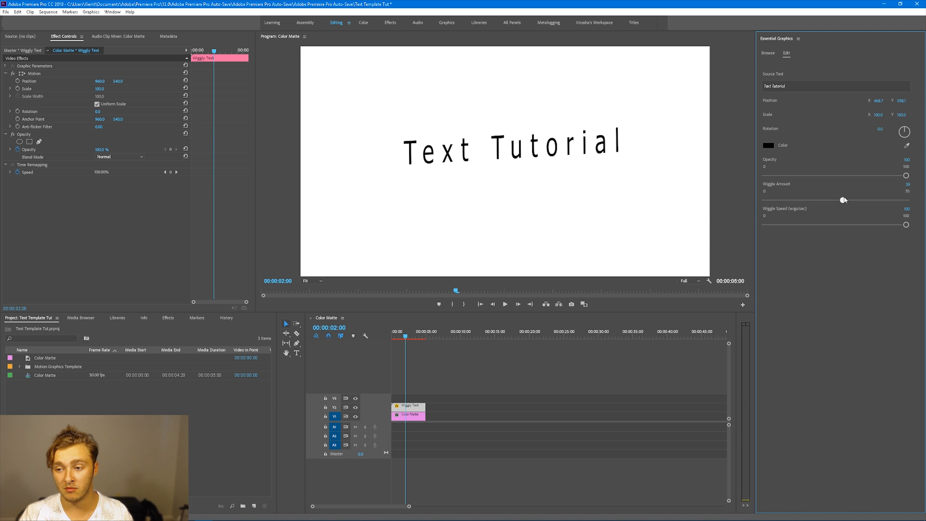
pyautogui.moveTo(407, 339); pyautogui.dragTo(341, 343)
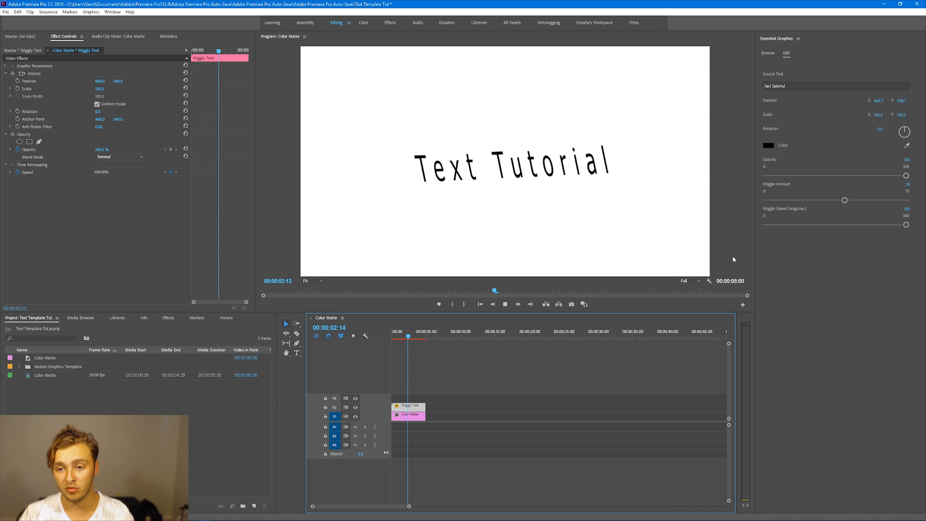
pyautogui.press('space')
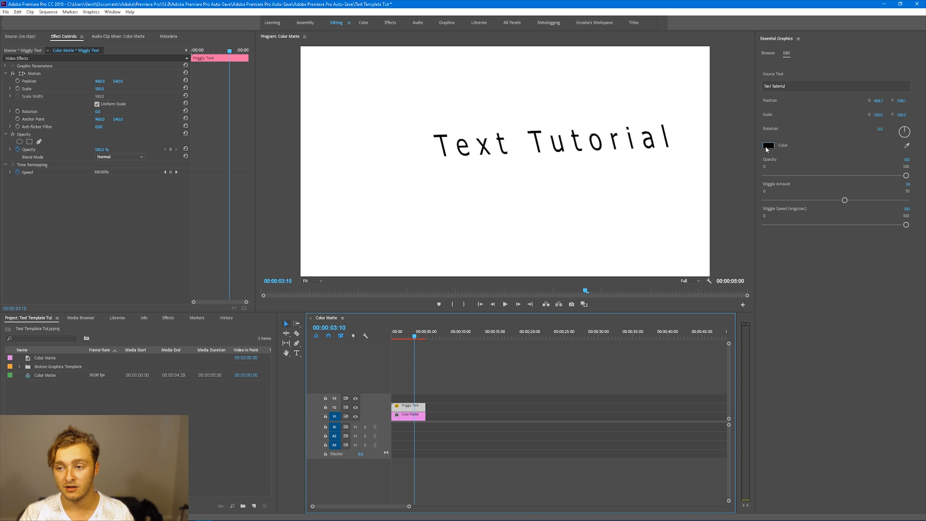
# Change the template's text colour to red
pyautogui.click(767, 147)
pyautogui.moveTo(447, 293); pyautogui.dragTo(475, 320)
pyautogui.click(542, 227)
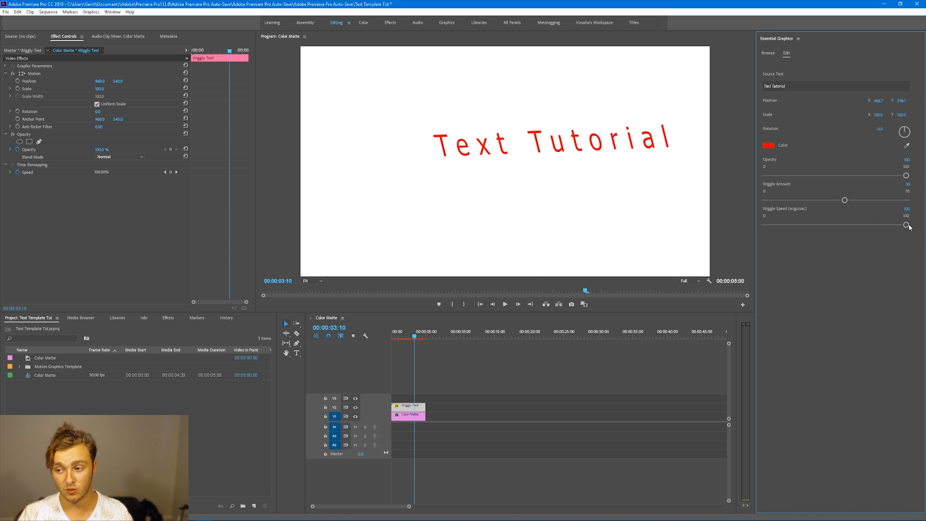
# Lower the Wiggle Amount to 4 and reduce the Wiggle Speed to a low value
pyautogui.moveTo(909, 227); pyautogui.dragTo(895, 227)
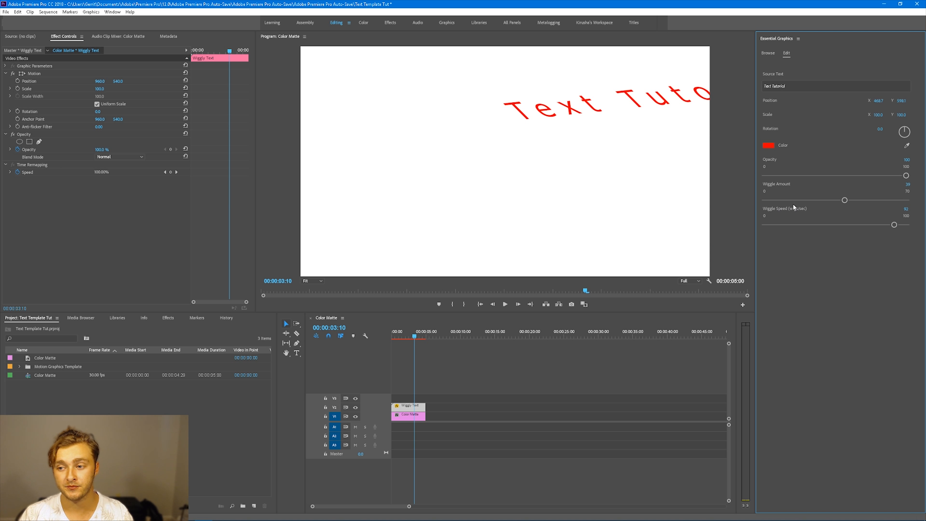
pyautogui.moveTo(844, 200); pyautogui.dragTo(774, 202)
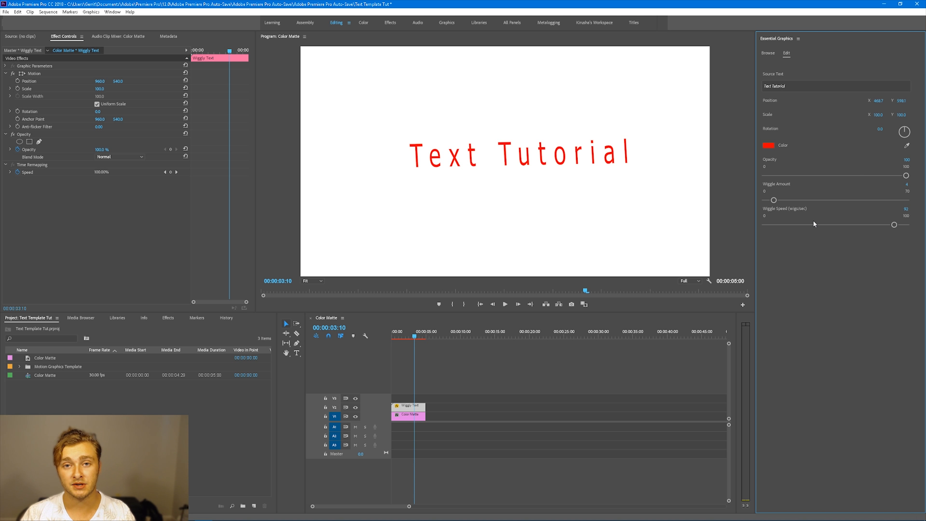
pyautogui.moveTo(894, 225); pyautogui.dragTo(780, 225)
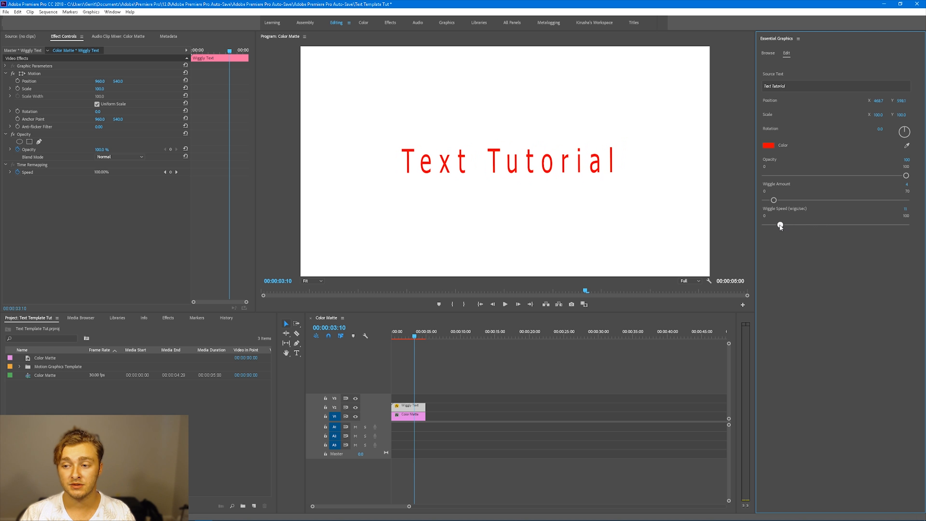